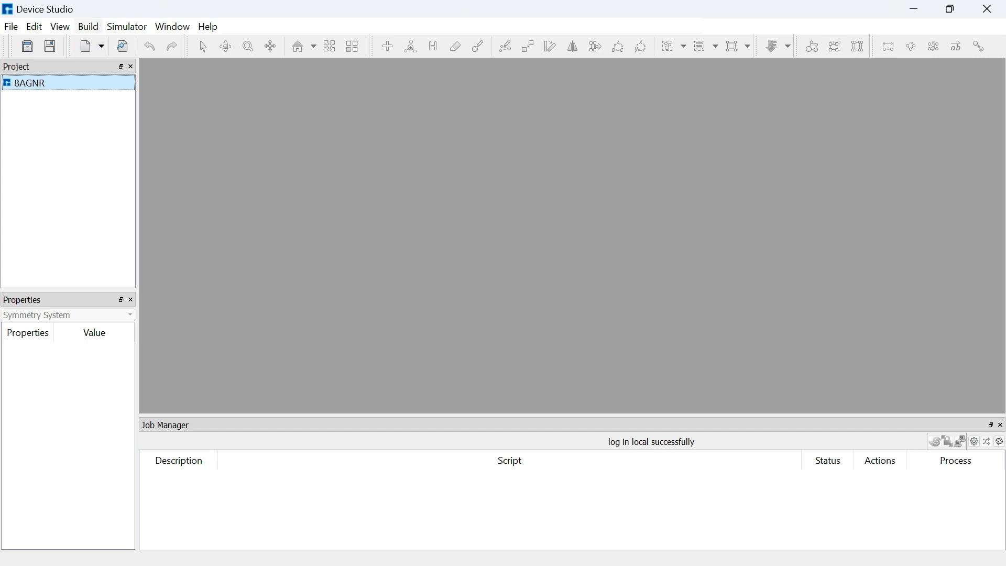
Build a graphene nanoribbon with chiral indices n 0 and m 4, previewing it first
{"action": "left_click", "coordinate": [88, 27]}
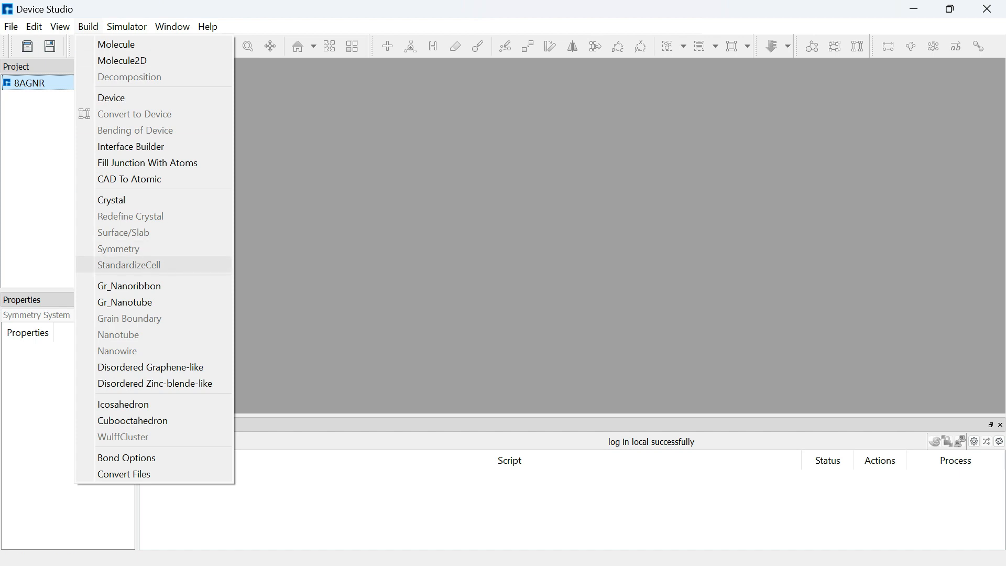
{"action": "left_click", "coordinate": [129, 286]}
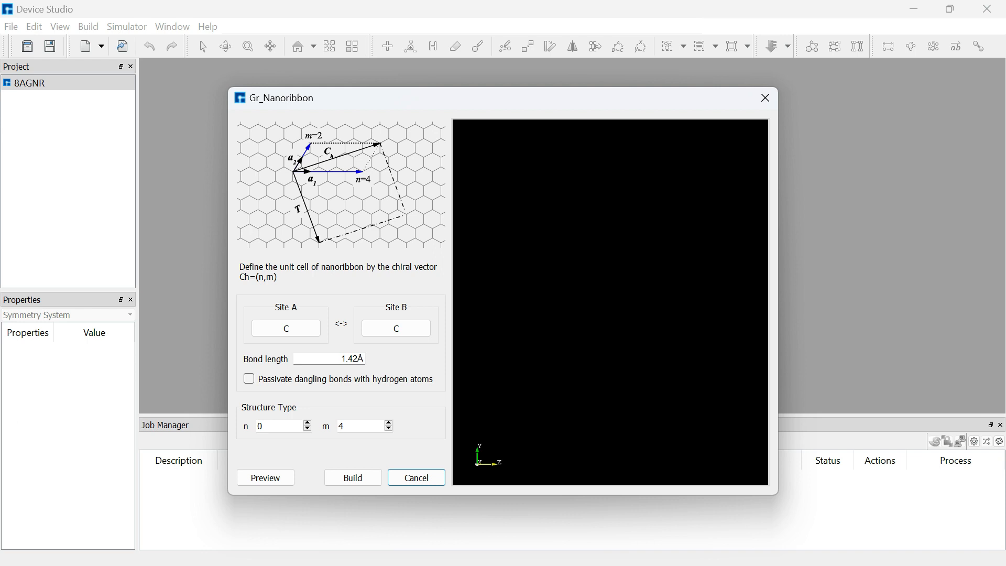
{"action": "left_click", "coordinate": [266, 477]}
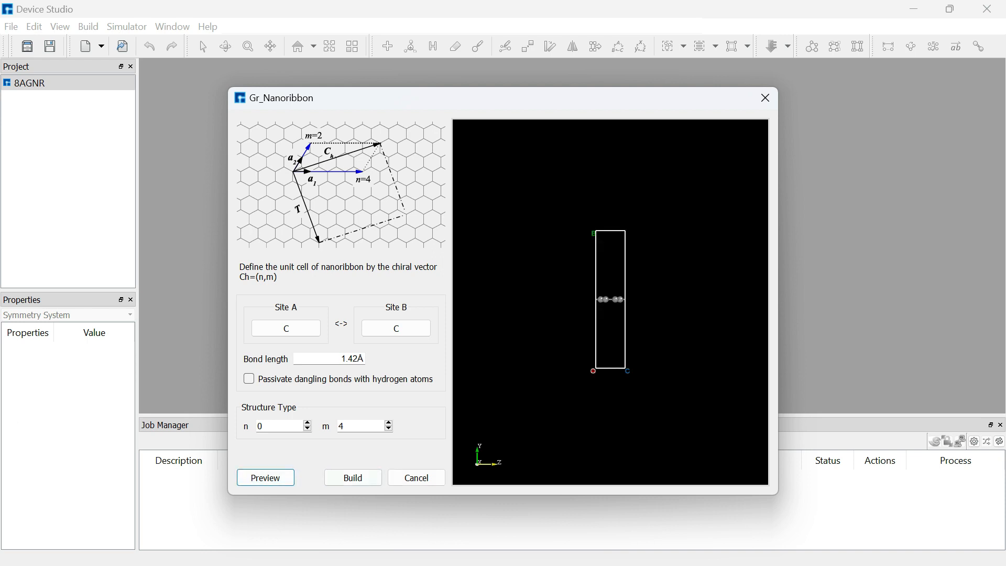
{"action": "left_click", "coordinate": [353, 478]}
Redefine the ribbon's crystal with the w vector's c component set to 8, previewing before building
{"action": "left_click", "coordinate": [417, 71]}
{"action": "left_click_drag", "start_coordinate": [576, 209], "coordinate": [579, 235]}
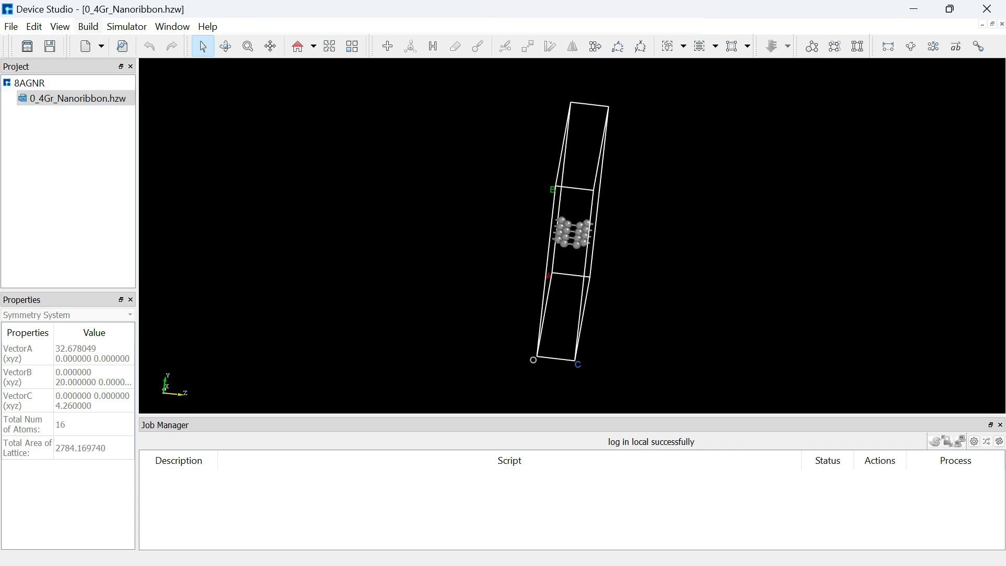
{"action": "left_click", "coordinate": [88, 26]}
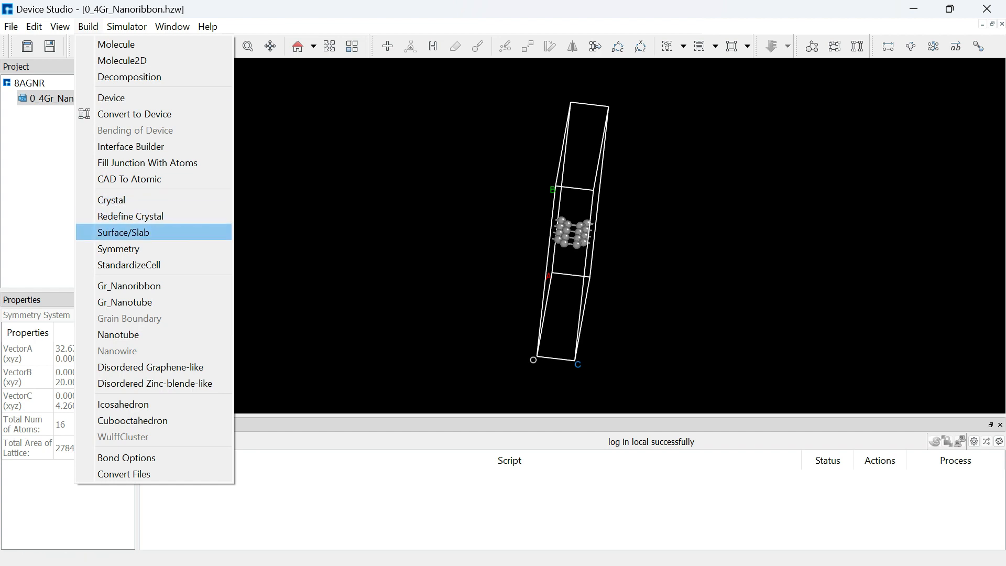
{"action": "left_click", "coordinate": [130, 216]}
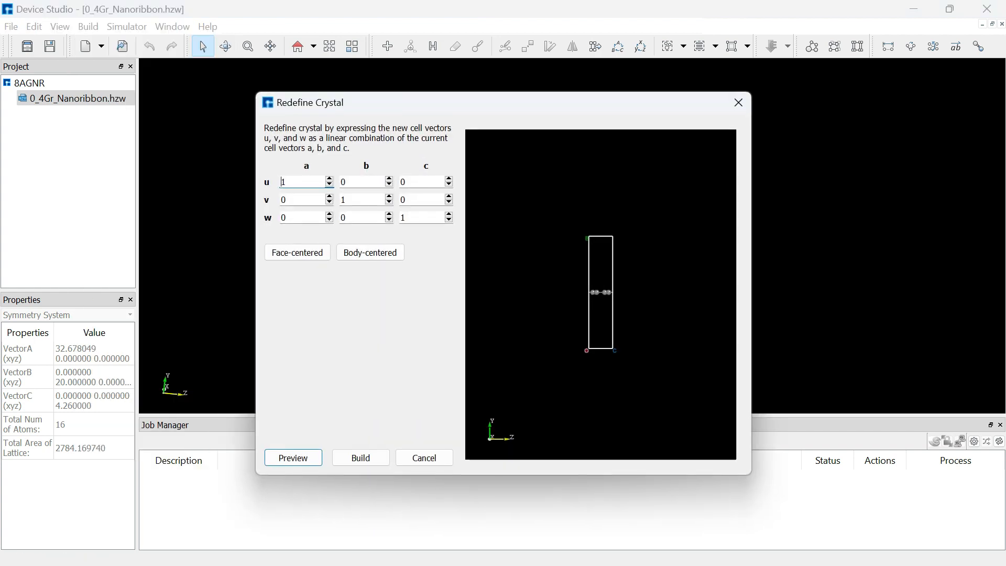
{"action": "left_click", "coordinate": [409, 217]}
{"action": "key", "text": "BackSpace"}
{"action": "type", "text": "8"}
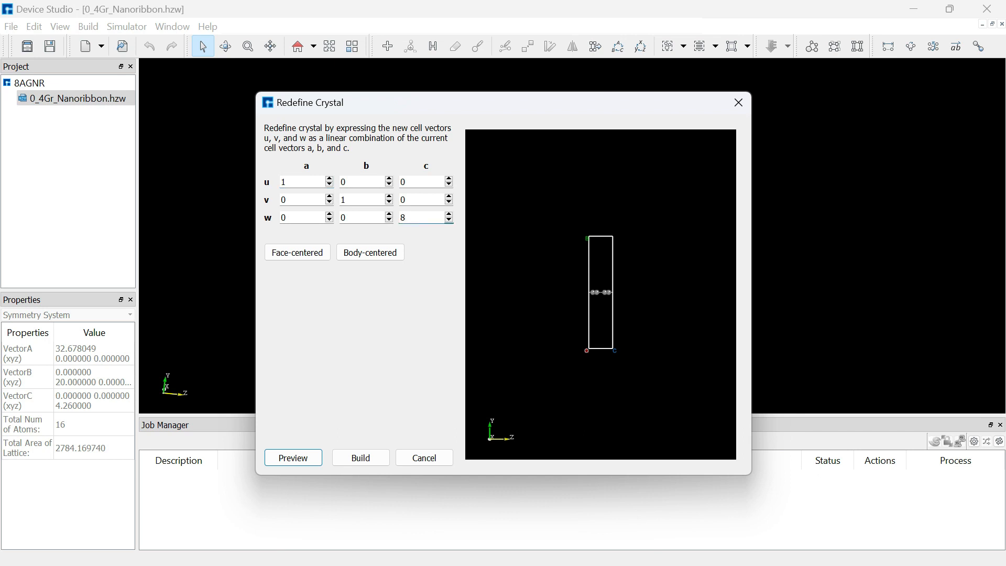
{"action": "left_click", "coordinate": [292, 458]}
{"action": "left_click", "coordinate": [360, 457]}
Convert the redefined nanoribbon to a device with left and right electrodes, previewing before building
{"action": "left_click_drag", "start_coordinate": [523, 303], "coordinate": [539, 262]}
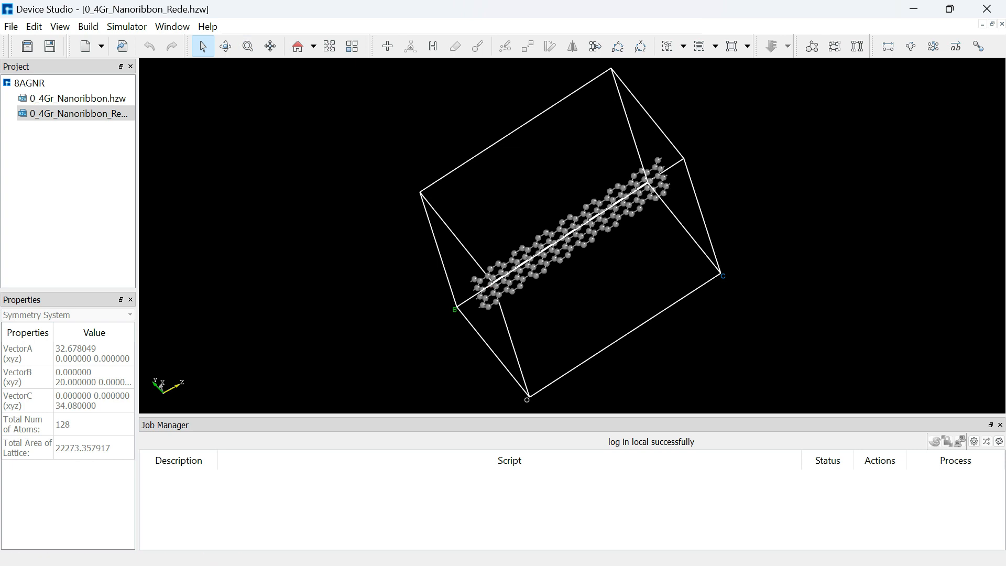
{"action": "left_click", "coordinate": [297, 46]}
{"action": "left_click", "coordinate": [88, 26]}
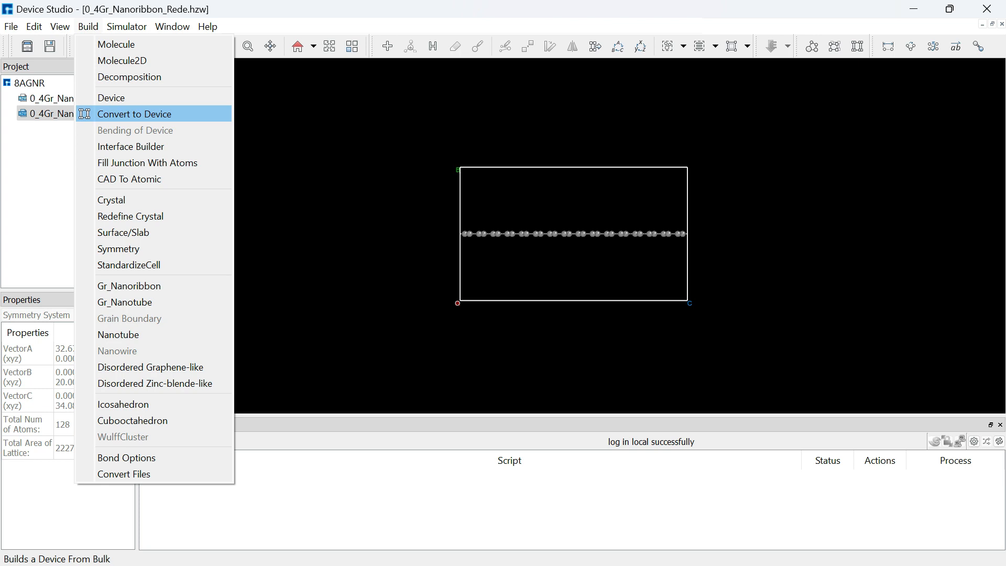
{"action": "left_click", "coordinate": [134, 113]}
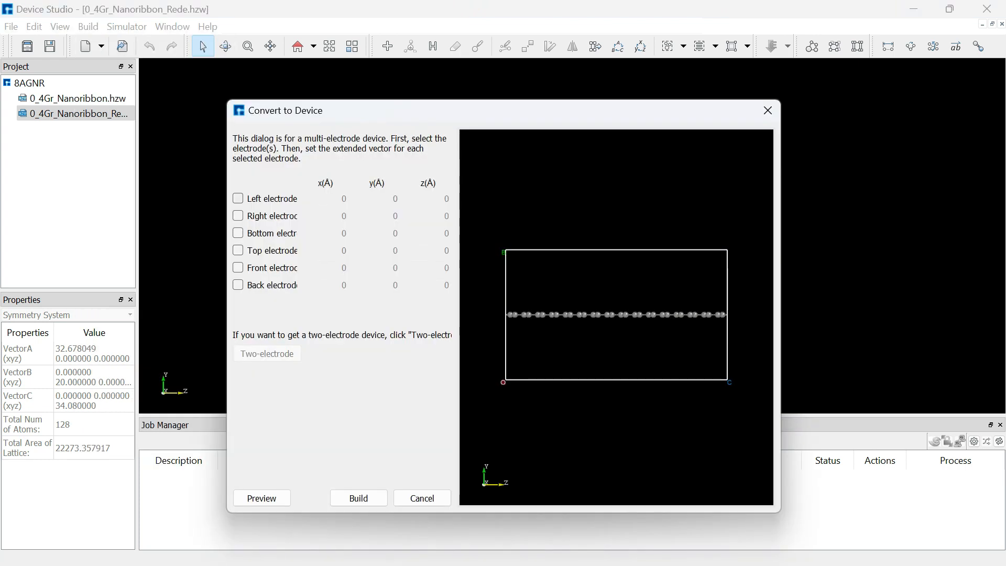
{"action": "left_click", "coordinate": [238, 199]}
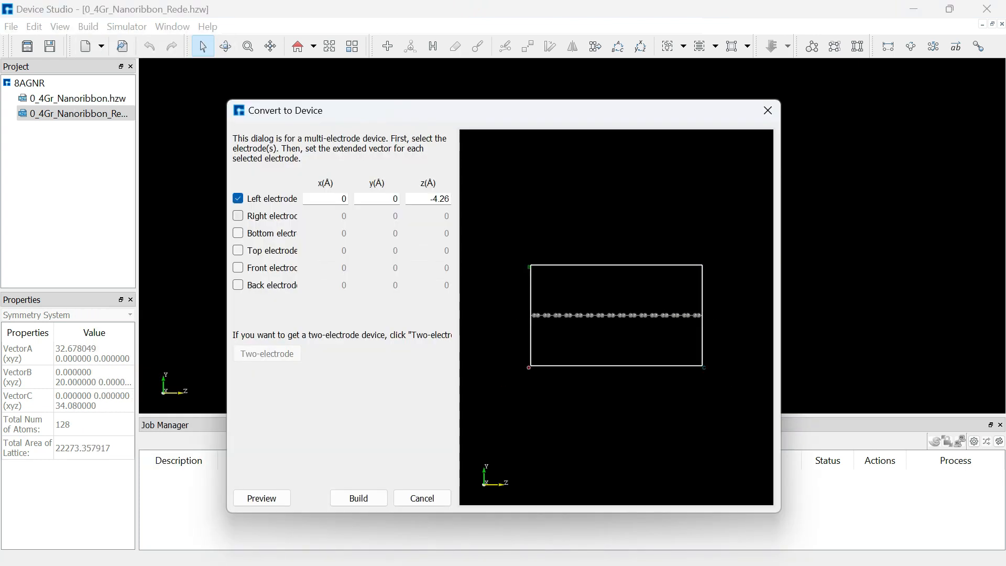
{"action": "left_click", "coordinate": [238, 216]}
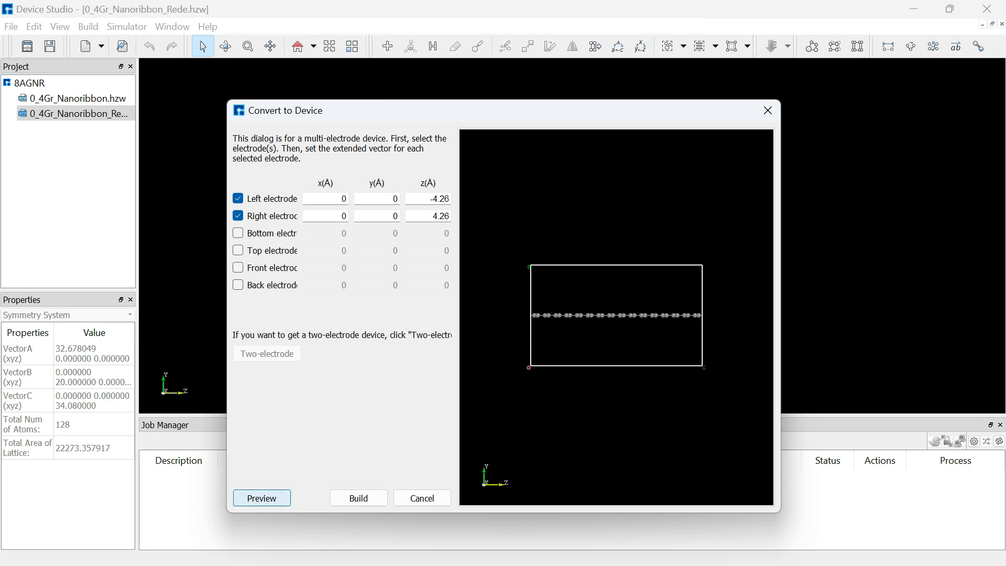
{"action": "left_click", "coordinate": [262, 498]}
{"action": "left_click", "coordinate": [359, 497]}
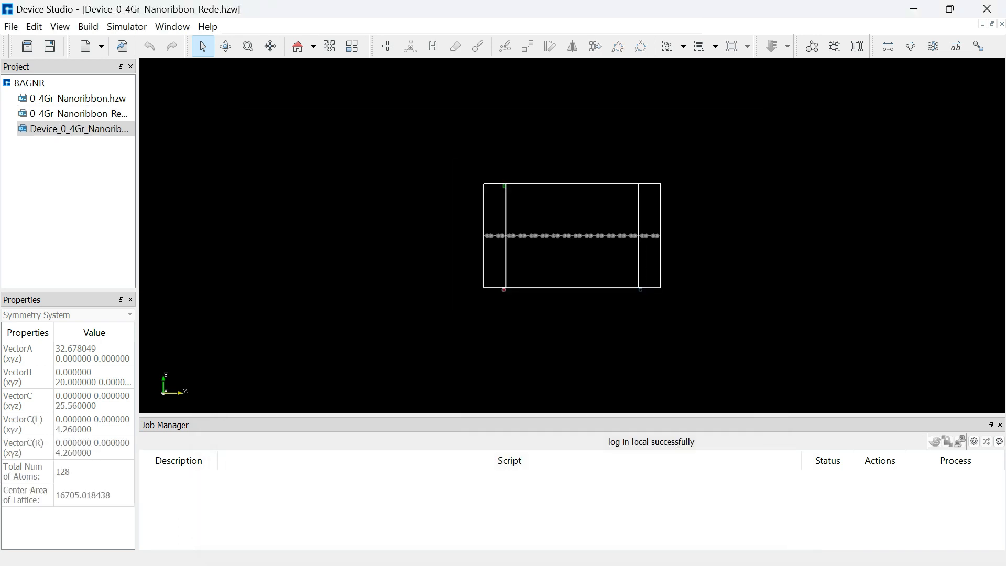
Open the Nanodcal SCF Calculation dialog for the device and set the k-point n3 to 1
{"action": "left_click_drag", "start_coordinate": [572, 236], "coordinate": [583, 265]}
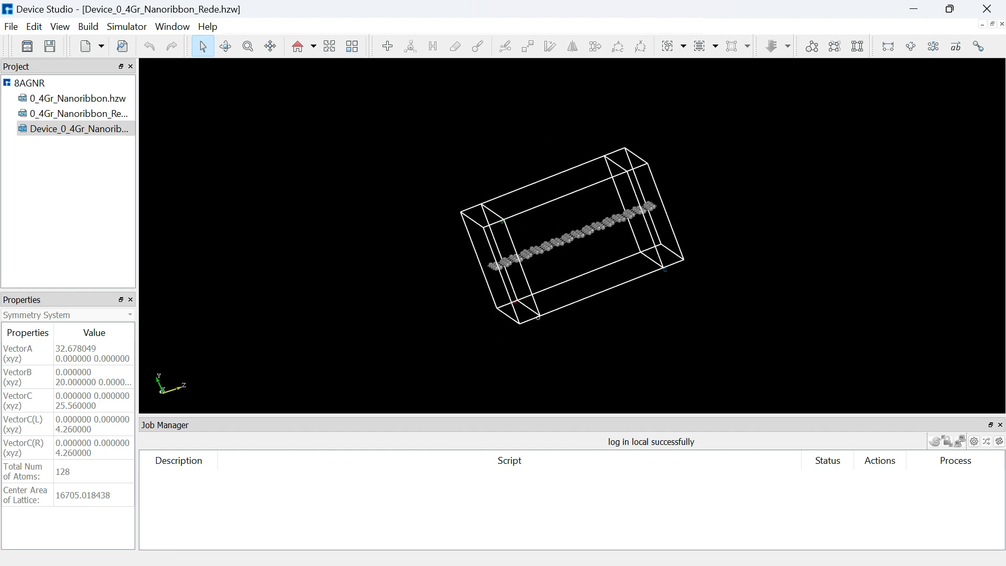
{"action": "left_click", "coordinate": [298, 46]}
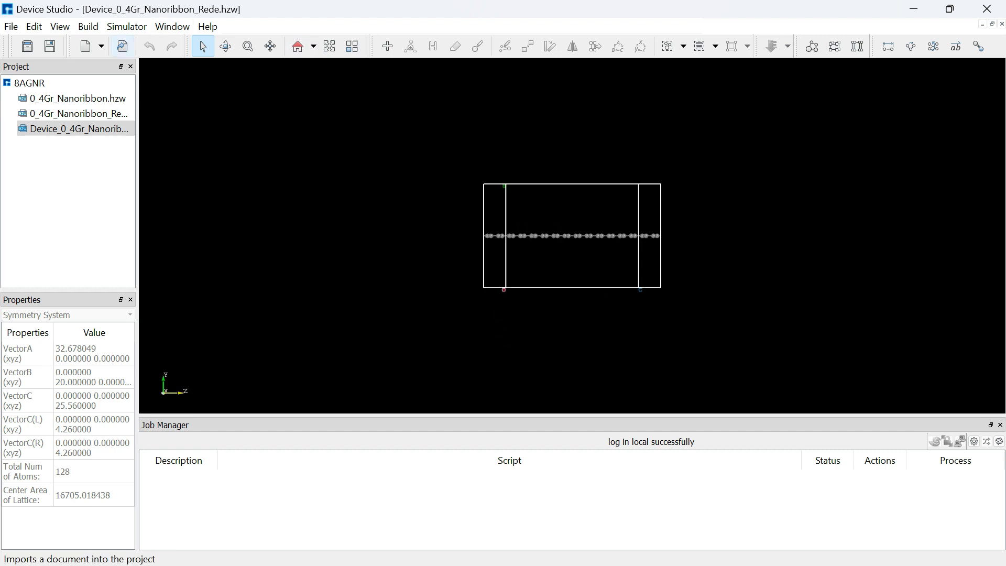
{"action": "left_click", "coordinate": [88, 26]}
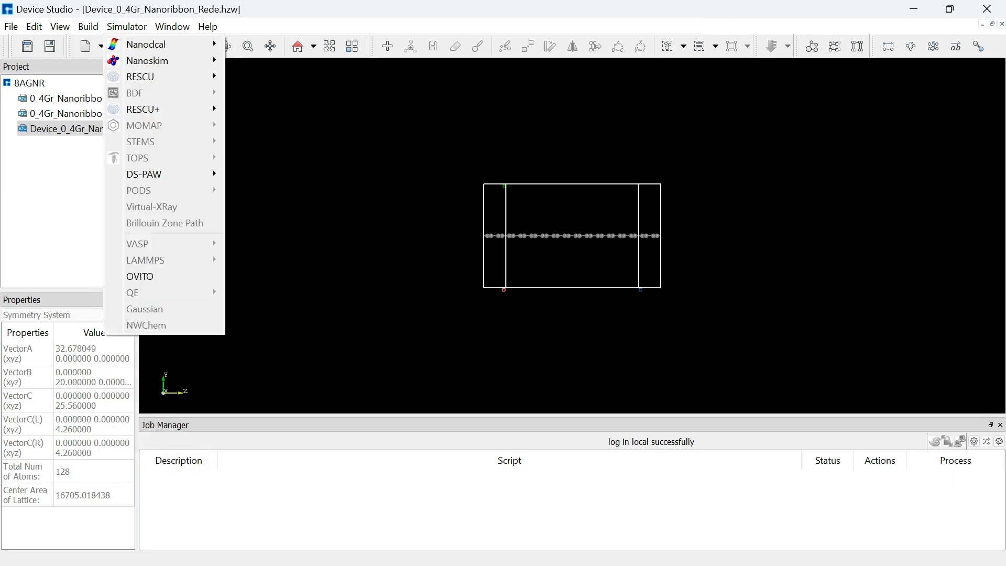
{"action": "key", "text": "Escape"}
{"action": "left_click", "coordinate": [126, 27]}
{"action": "mouse_move", "coordinate": [157, 44]}
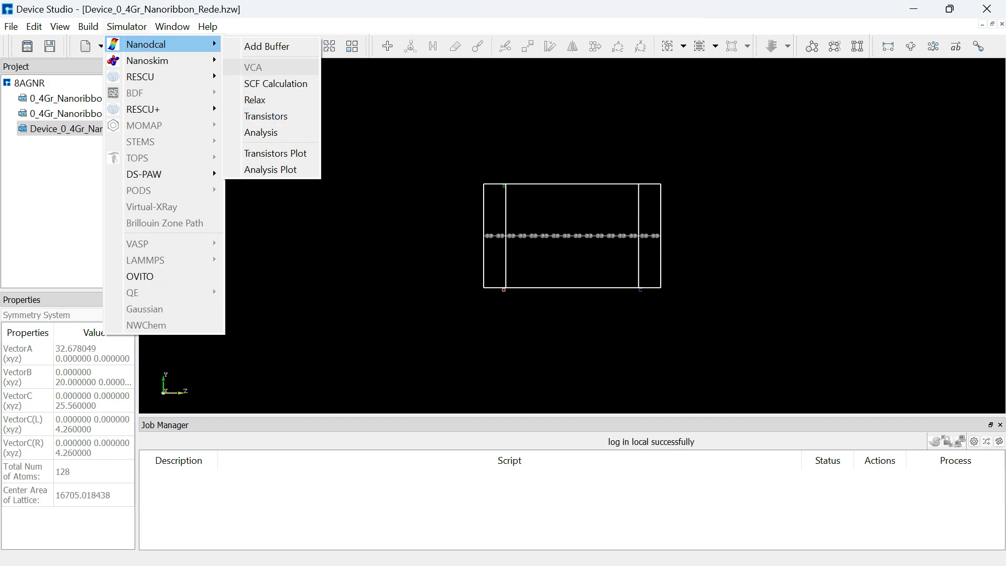
{"action": "left_click", "coordinate": [276, 84]}
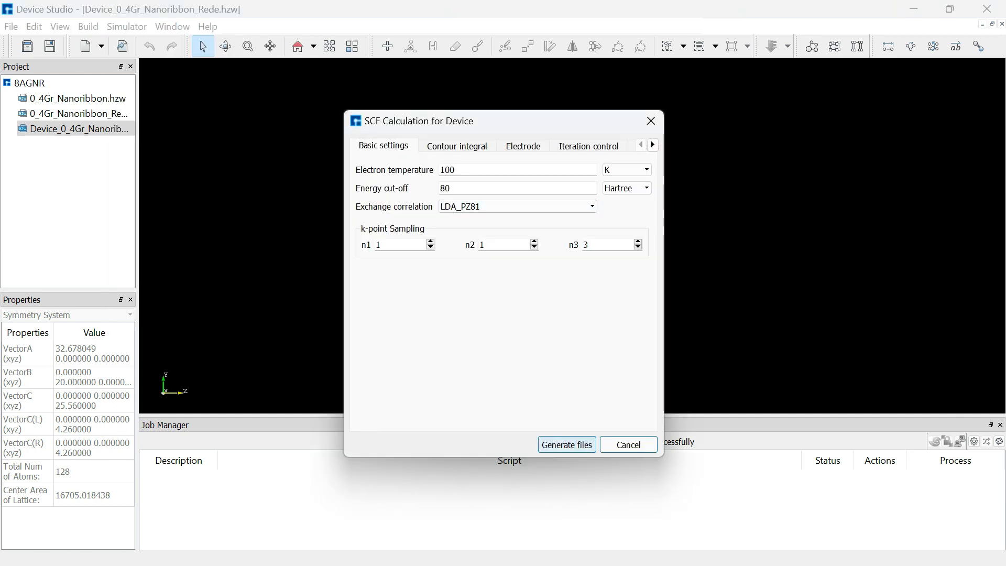
{"action": "left_click_drag", "start_coordinate": [345, 116], "coordinate": [168, 117]}
{"action": "left_click_drag", "start_coordinate": [663, 393], "coordinate": [761, 380]}
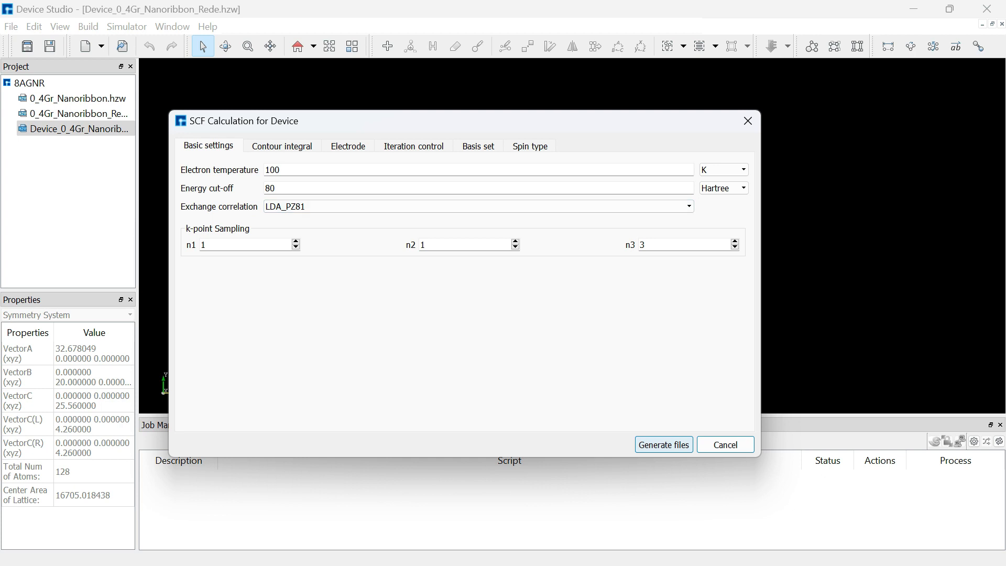
{"action": "left_click", "coordinate": [478, 206]}
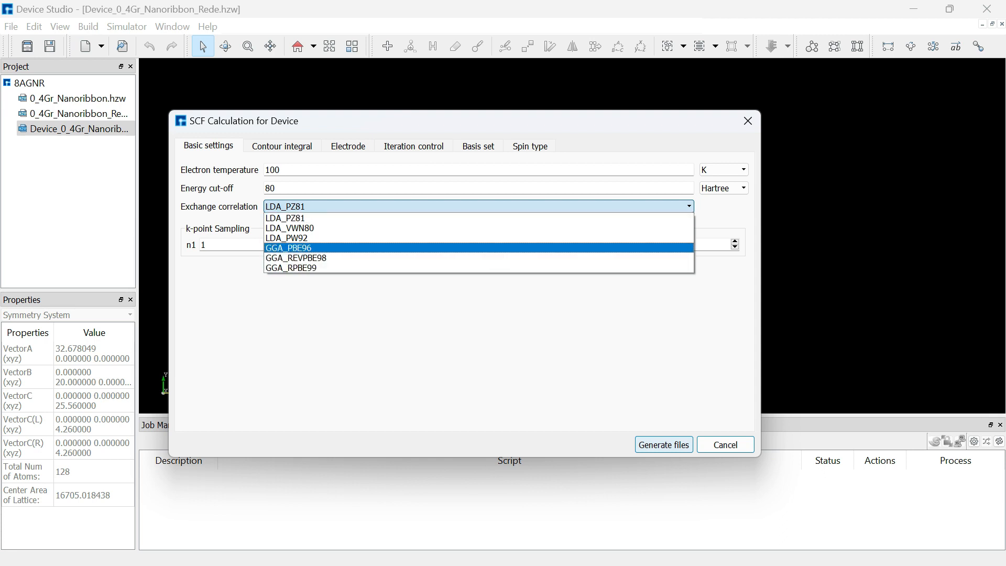
{"action": "key", "text": "Escape"}
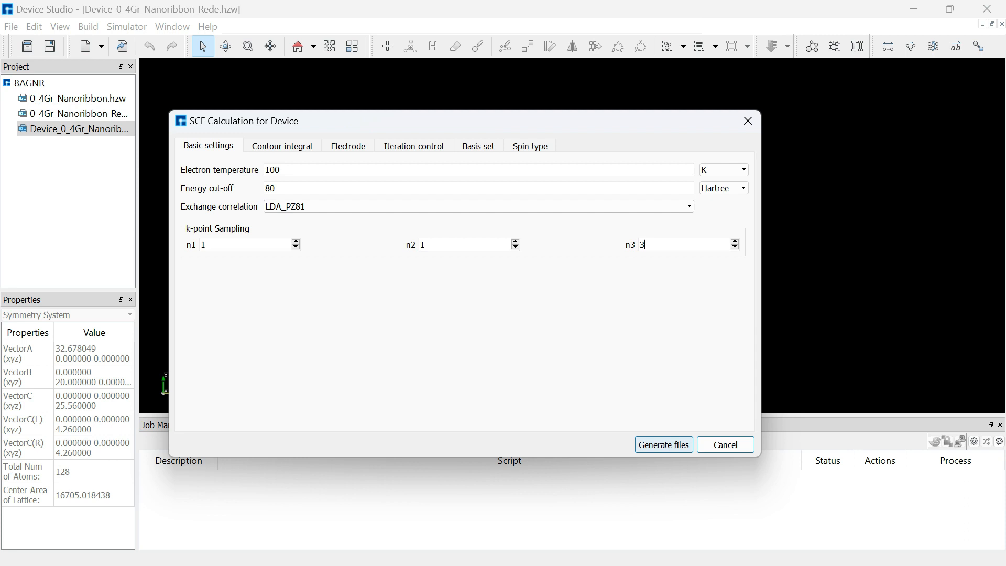
{"action": "key", "text": "BackSpace"}
{"action": "type", "text": "1"}
Review the contour integral, electrode, iteration control, basis set and spin type settings of the SCF dialog
{"action": "key", "text": "ctrl+Tab"}
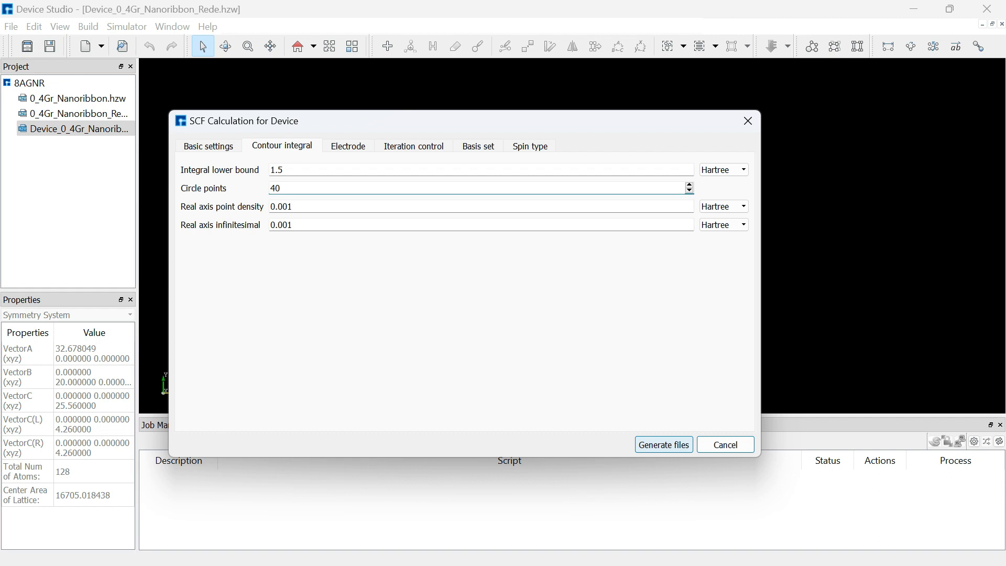
{"action": "key", "text": "ctrl+Tab"}
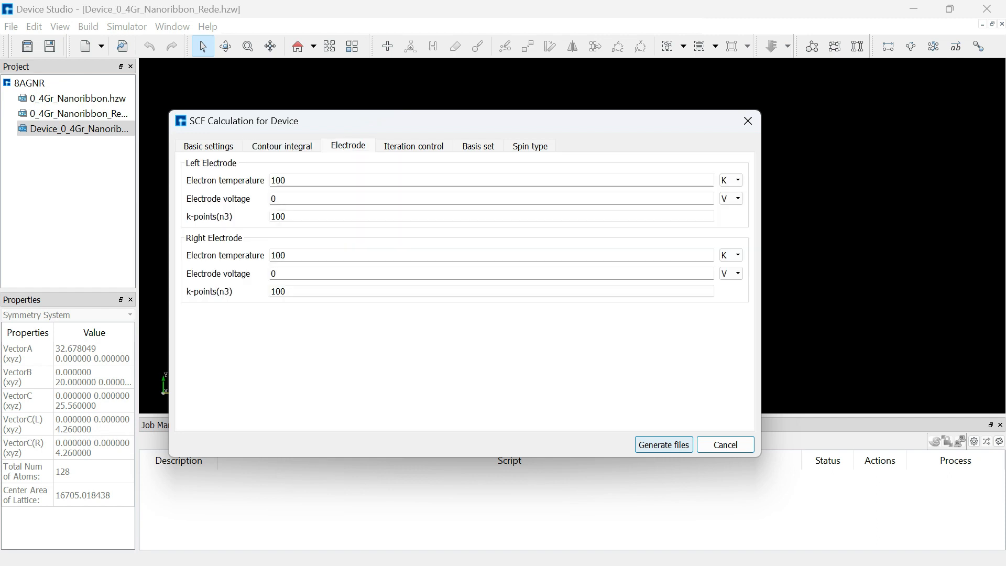
{"action": "key", "text": "ctrl+Tab"}
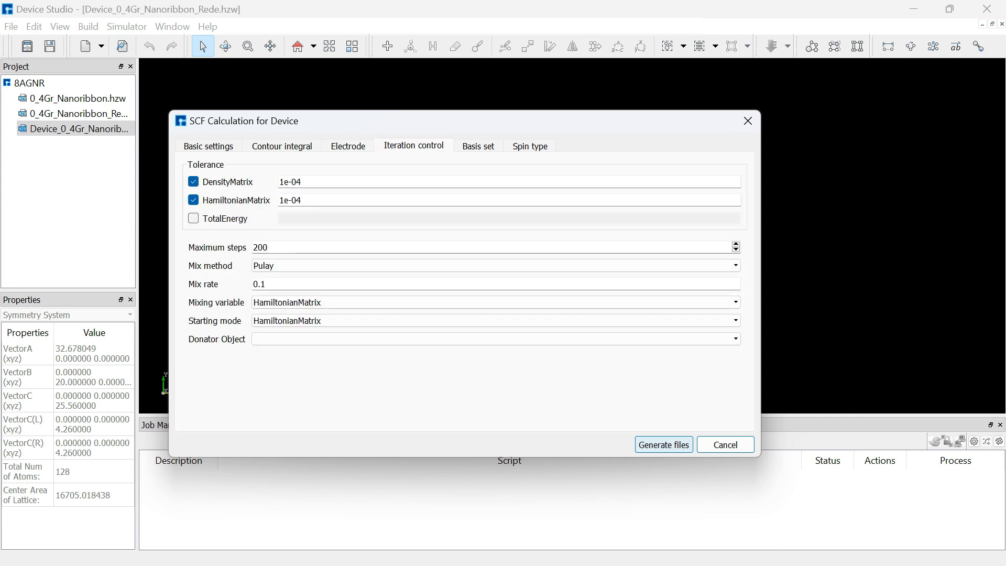
{"action": "key", "text": "ctrl+Tab"}
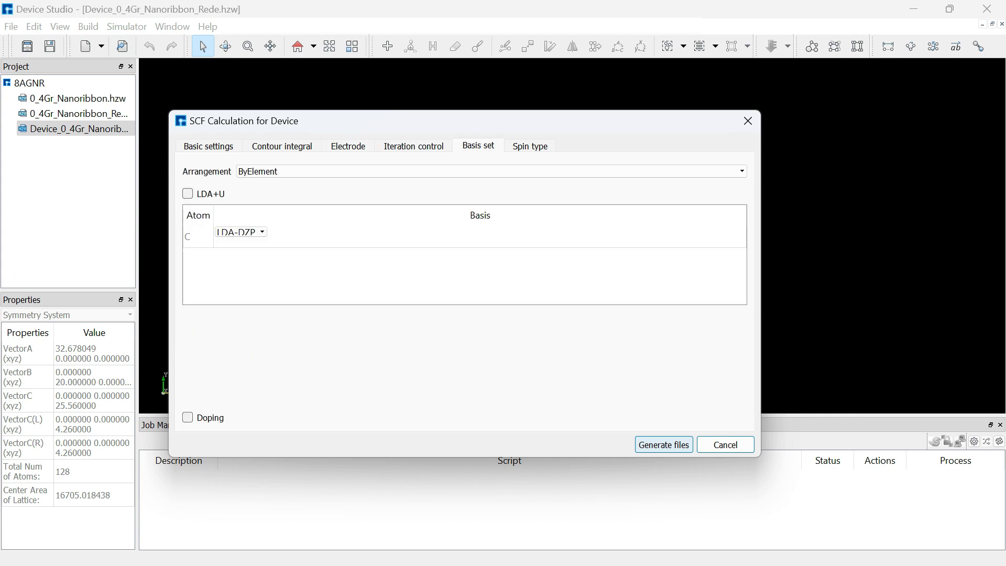
{"action": "key", "text": "ctrl+Tab"}
{"action": "key", "text": "Tab"}
{"action": "key", "text": "alt+Down"}
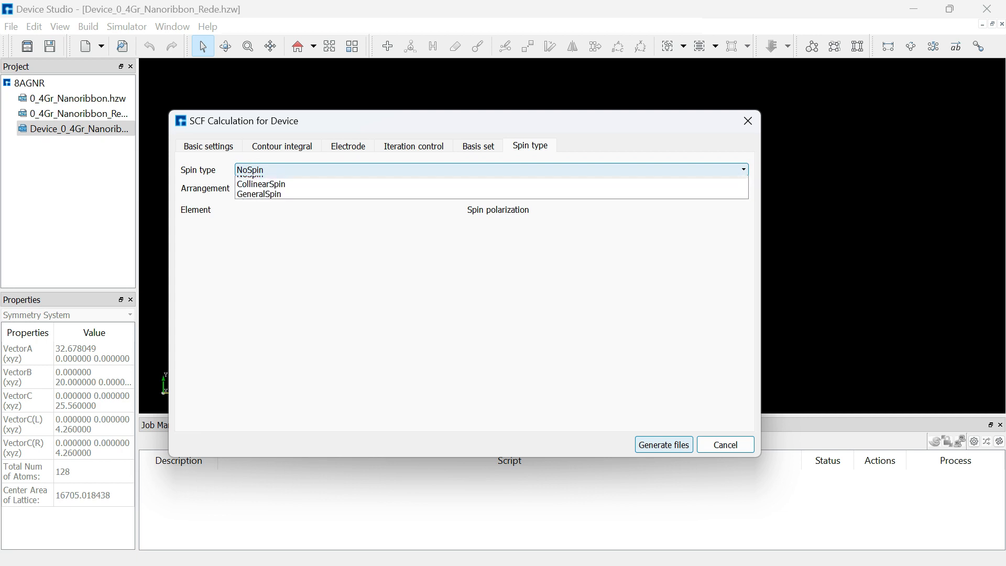
{"action": "key", "text": "Down"}
{"action": "key", "text": "Down"}
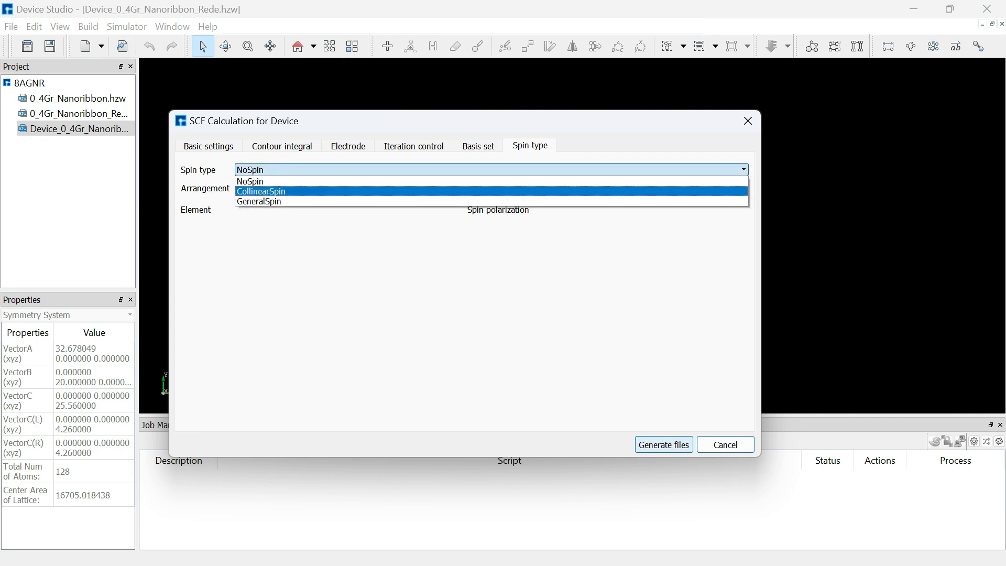
{"action": "key", "text": "Escape"}
{"action": "key", "text": "Tab"}
{"action": "key", "text": "alt+Down"}
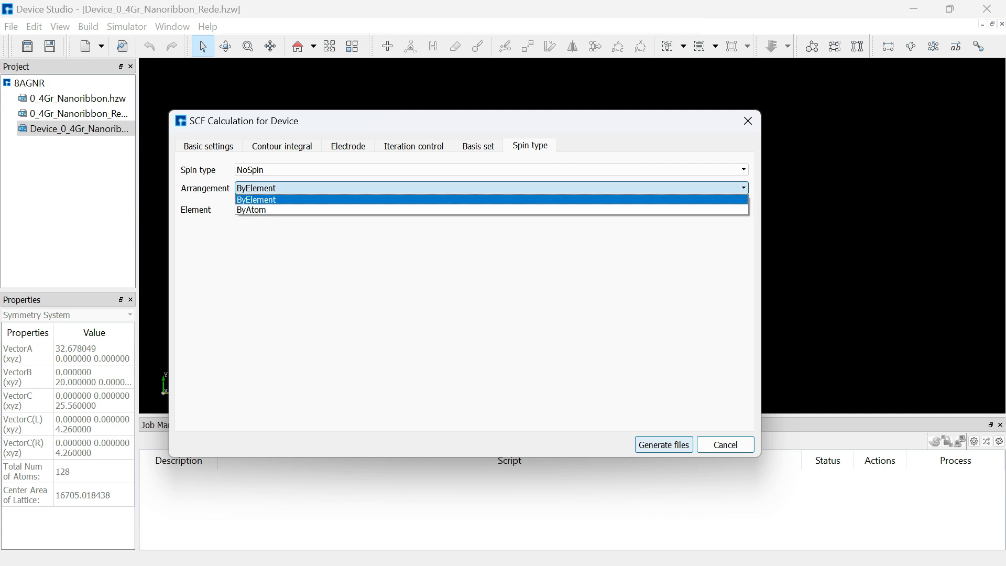
{"action": "key", "text": "Down"}
{"action": "key", "text": "Escape"}
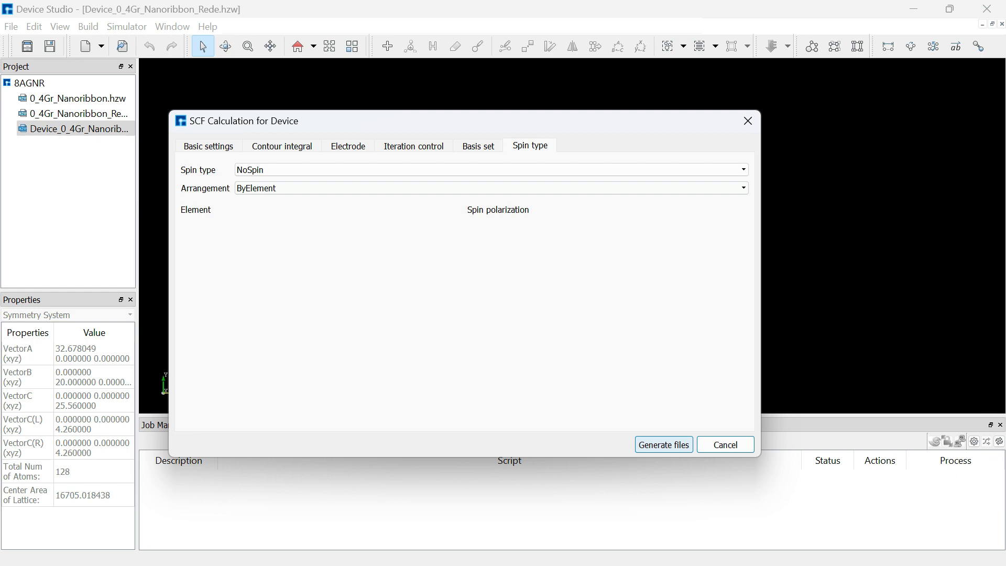
{"action": "key", "text": "ctrl+Tab"}
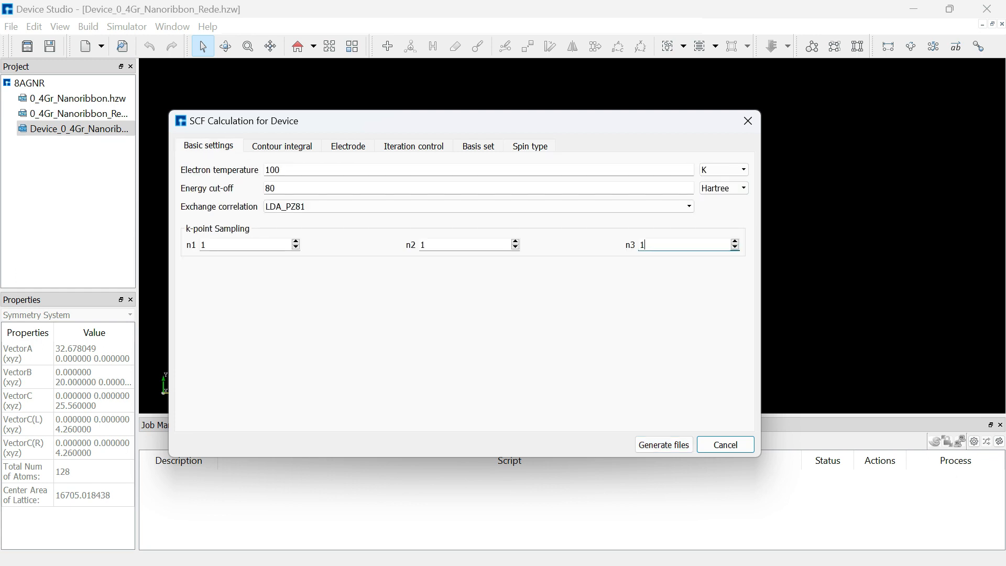
Generate the SCF input files and expand the Device, LeftElectrode and RightElectrode folders in the project tree
{"action": "left_click", "coordinate": [663, 445]}
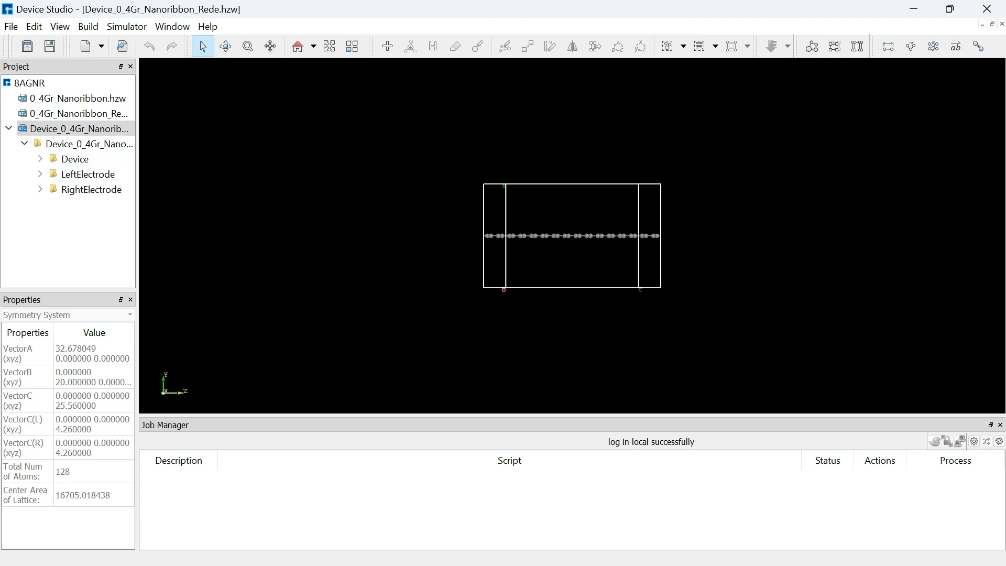
{"action": "left_click_drag", "start_coordinate": [138, 220], "coordinate": [214, 220]}
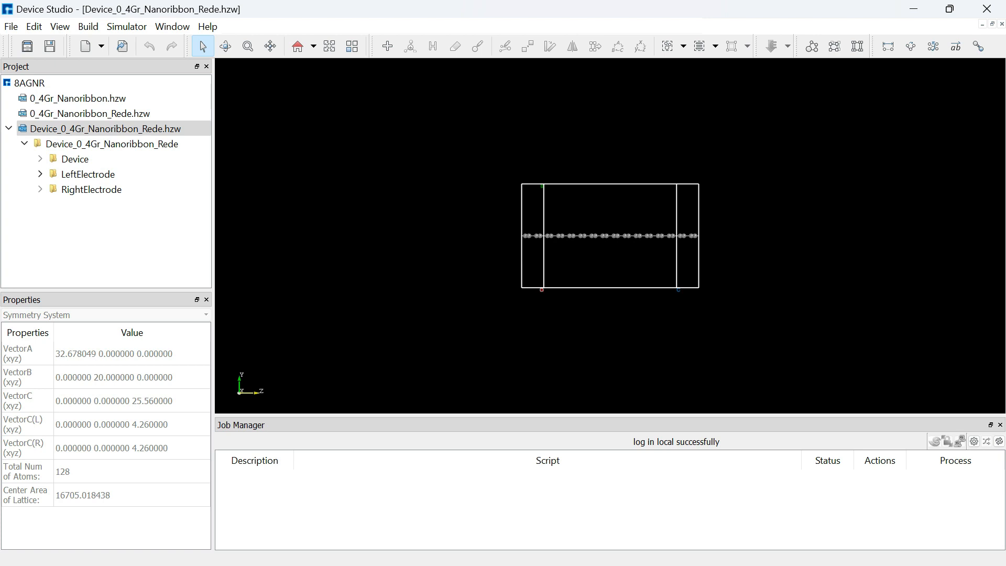
{"action": "left_click", "coordinate": [41, 174]}
{"action": "left_click", "coordinate": [41, 204]}
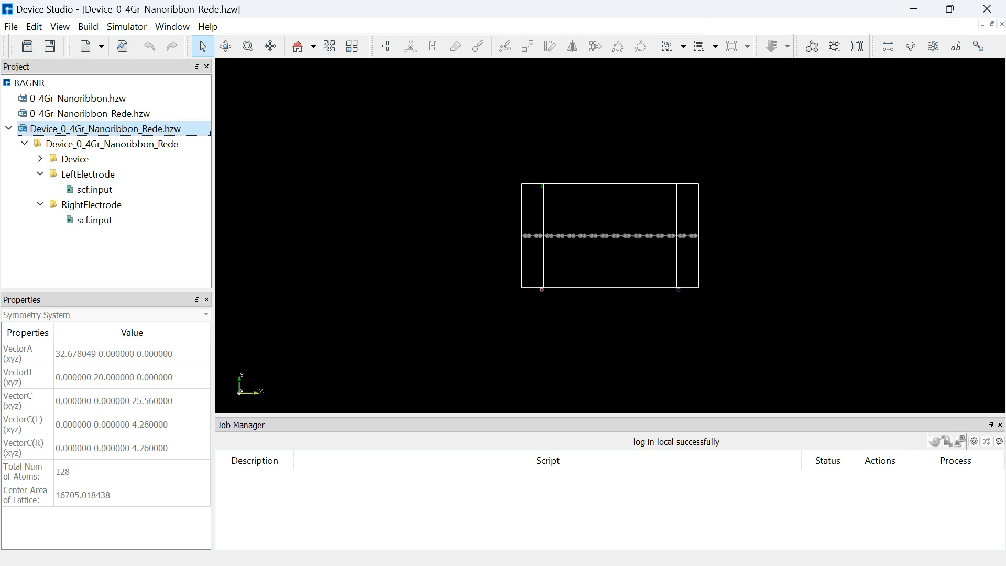
{"action": "left_click", "coordinate": [40, 158]}
{"action": "left_click", "coordinate": [95, 175]}
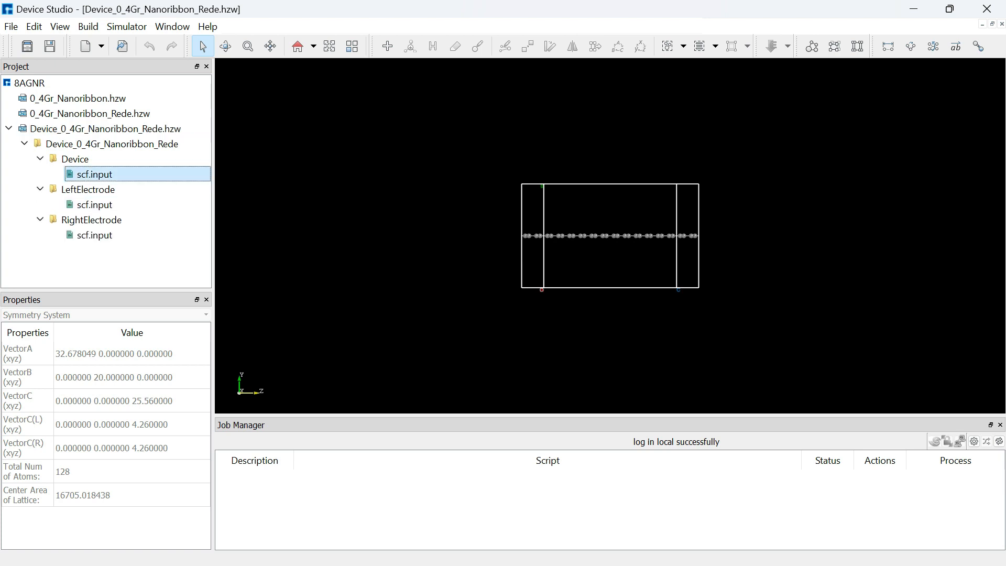
Open the device's scf.input file in the text viewer and review its contents
{"action": "right_click", "coordinate": [109, 176]}
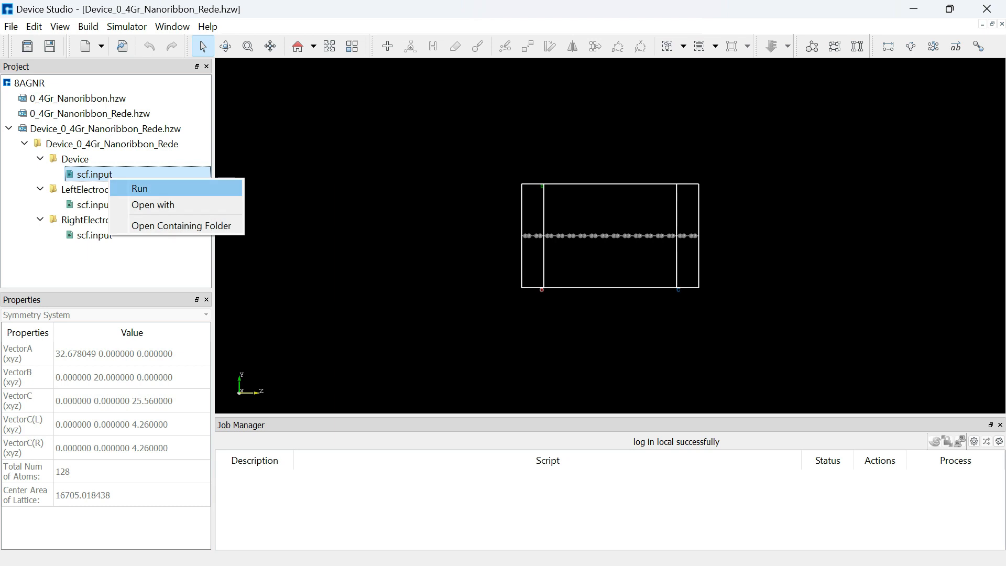
{"action": "key", "text": "Return"}
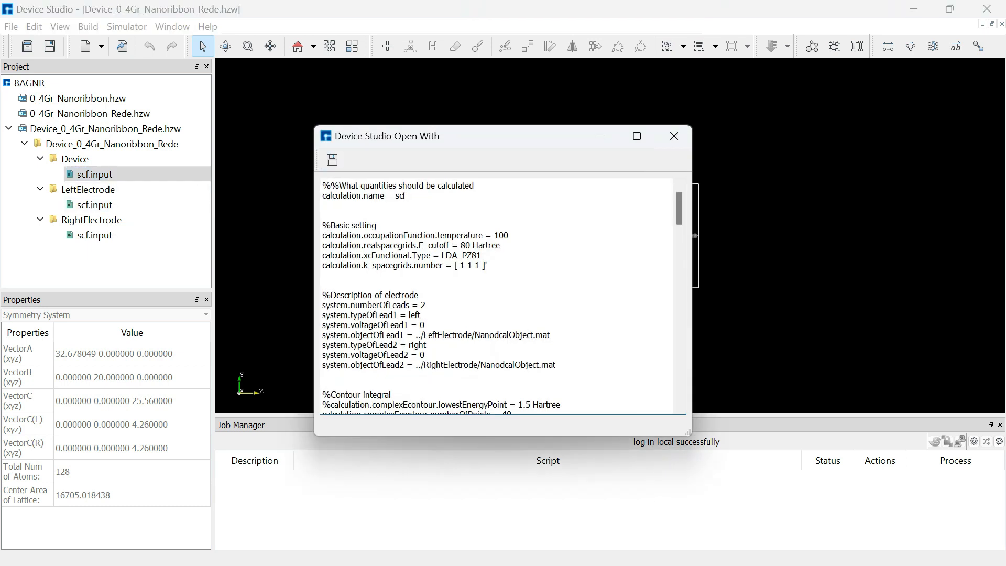
{"action": "left_click", "coordinate": [636, 136]}
{"action": "scroll", "coordinate": [503, 297], "scroll_direction": "up", "scroll_amount": 7}
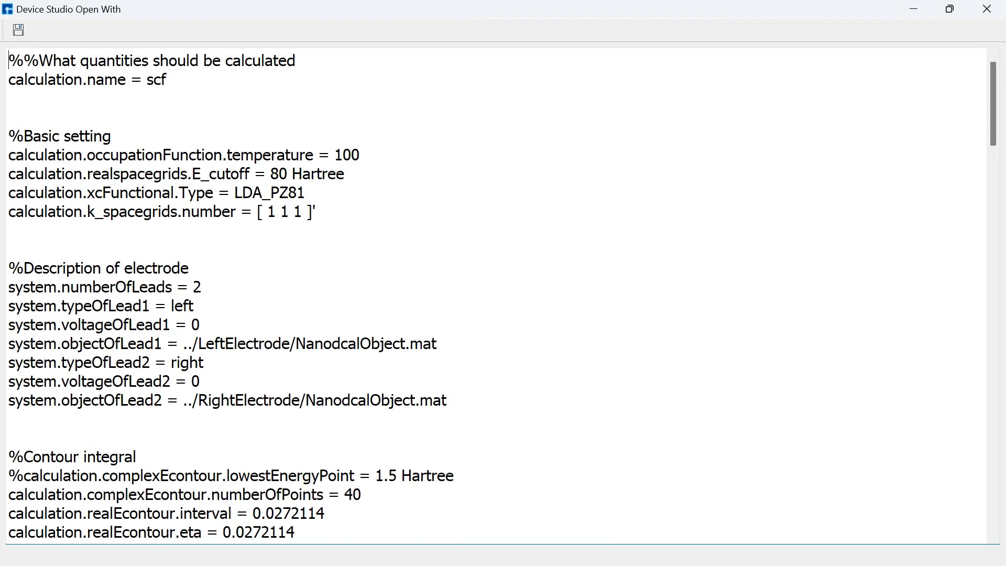
{"action": "scroll", "coordinate": [502, 296], "scroll_direction": "down", "scroll_amount": 5}
{"action": "scroll", "coordinate": [503, 296], "scroll_direction": "up", "scroll_amount": 5}
{"action": "left_click", "coordinate": [987, 9]}
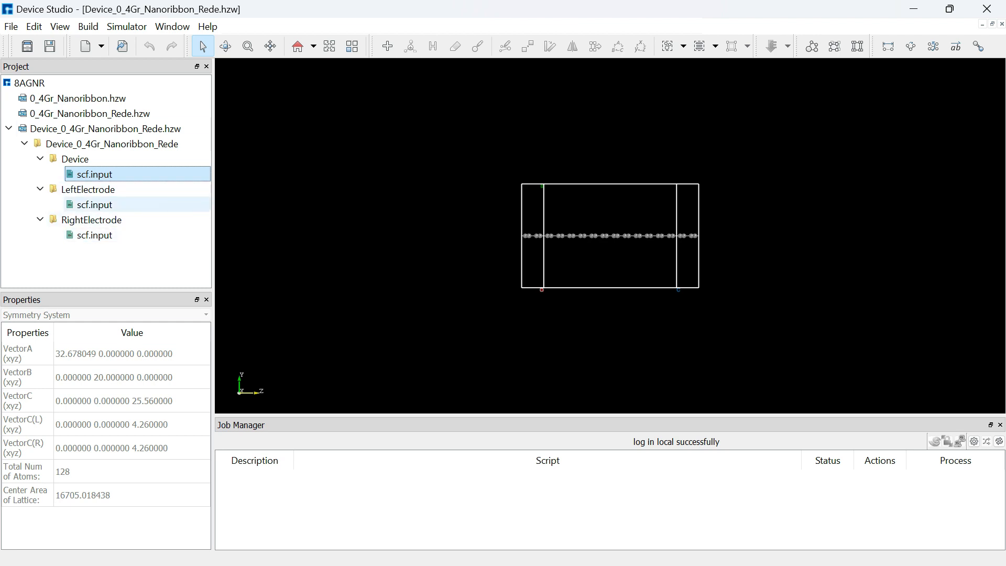
Run the left electrode's scf.input on the local computer with 1 core
{"action": "right_click", "coordinate": [124, 207]}
{"action": "left_click", "coordinate": [156, 218]}
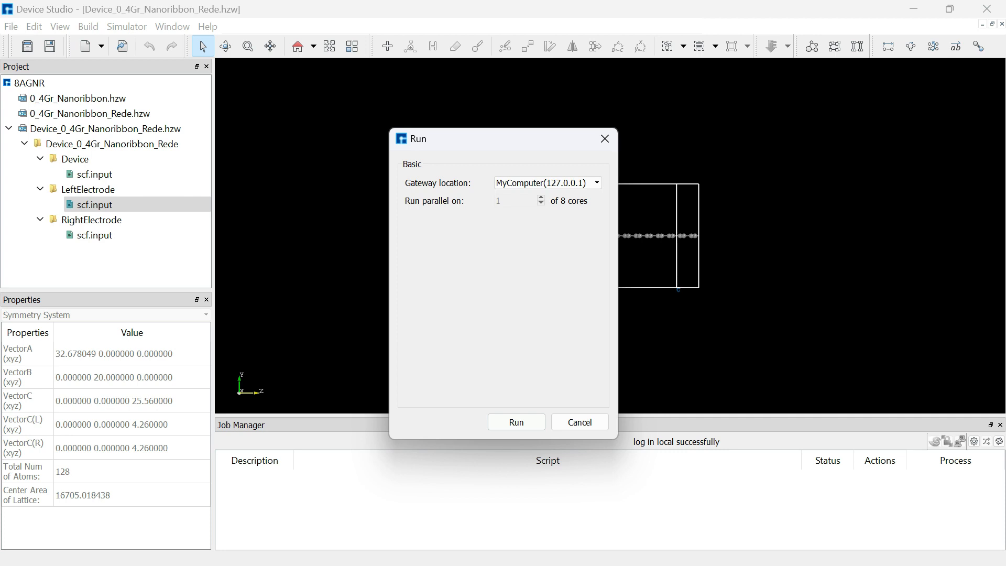
{"action": "left_click", "coordinate": [516, 422]}
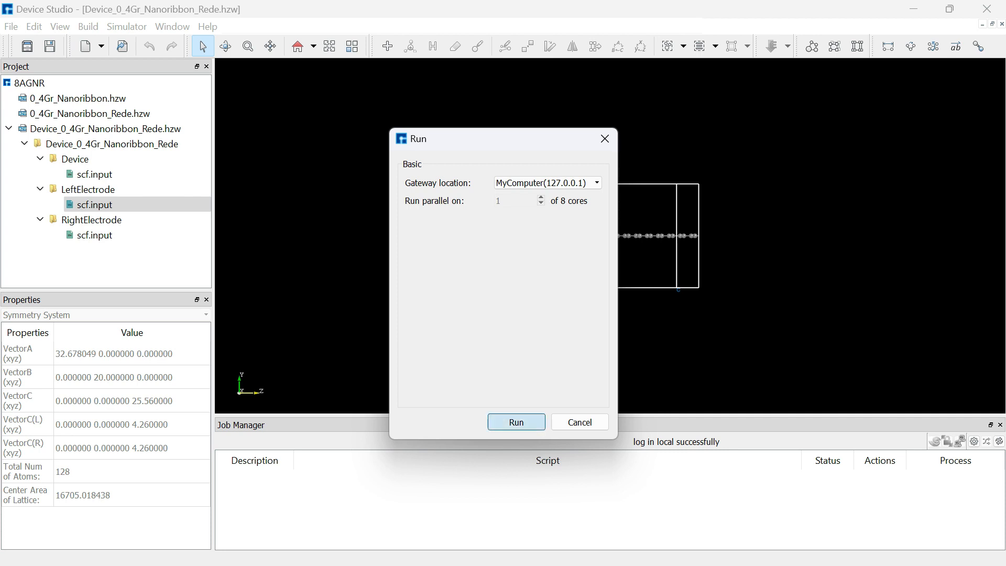
Run the right electrode's scf.input on the local computer with 1 core
{"action": "right_click", "coordinate": [133, 236]}
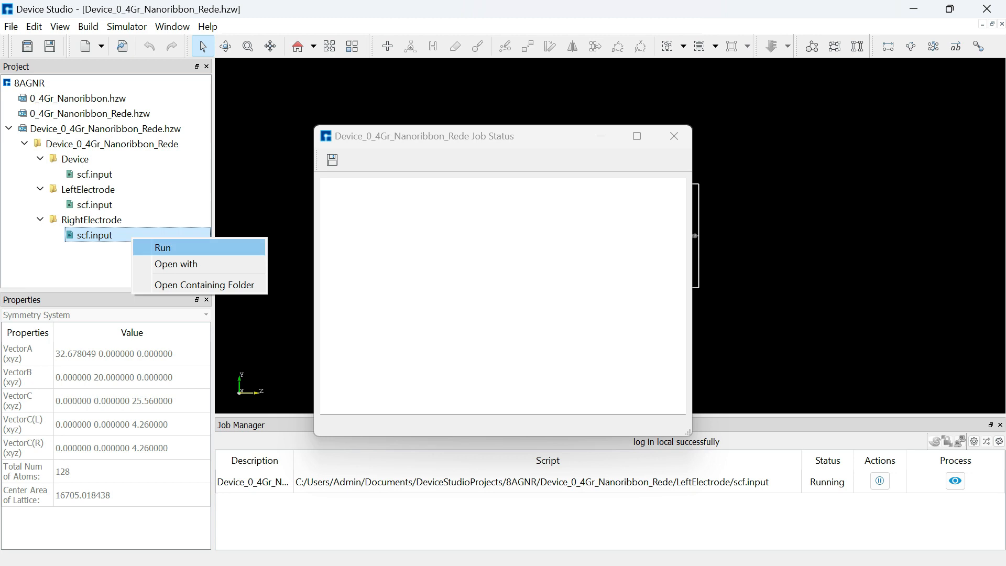
{"action": "left_click", "coordinate": [163, 247]}
{"action": "left_click", "coordinate": [516, 422]}
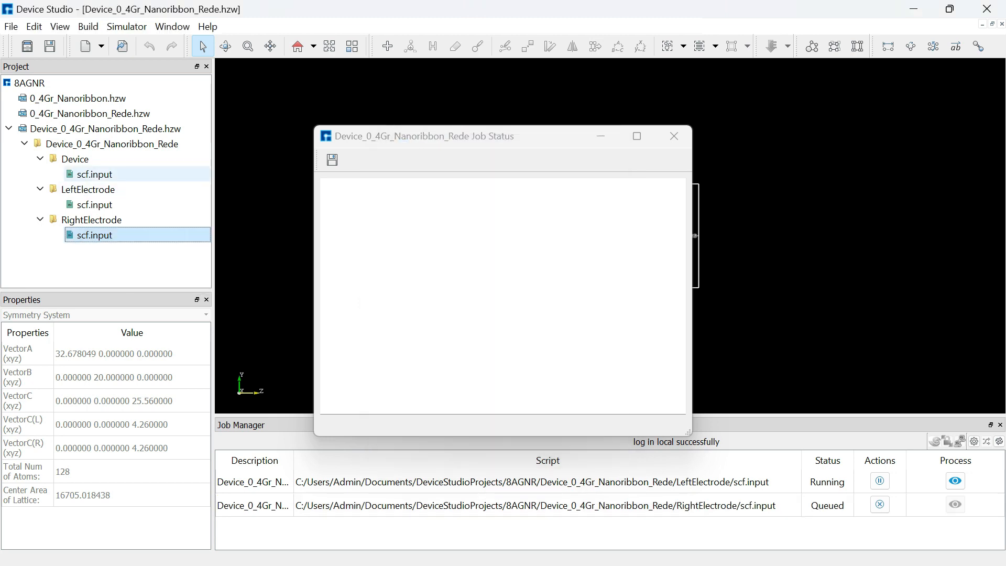
Run the device's scf.input on the local computer and check the queued jobs in the Job Manager
{"action": "right_click", "coordinate": [112, 178]}
{"action": "left_click", "coordinate": [142, 189]}
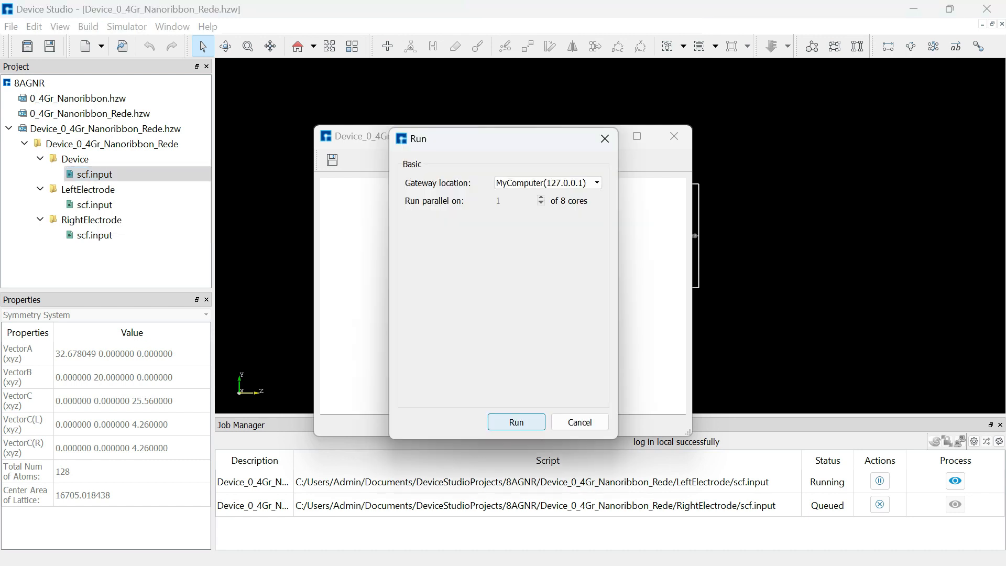
{"action": "key", "text": "Return"}
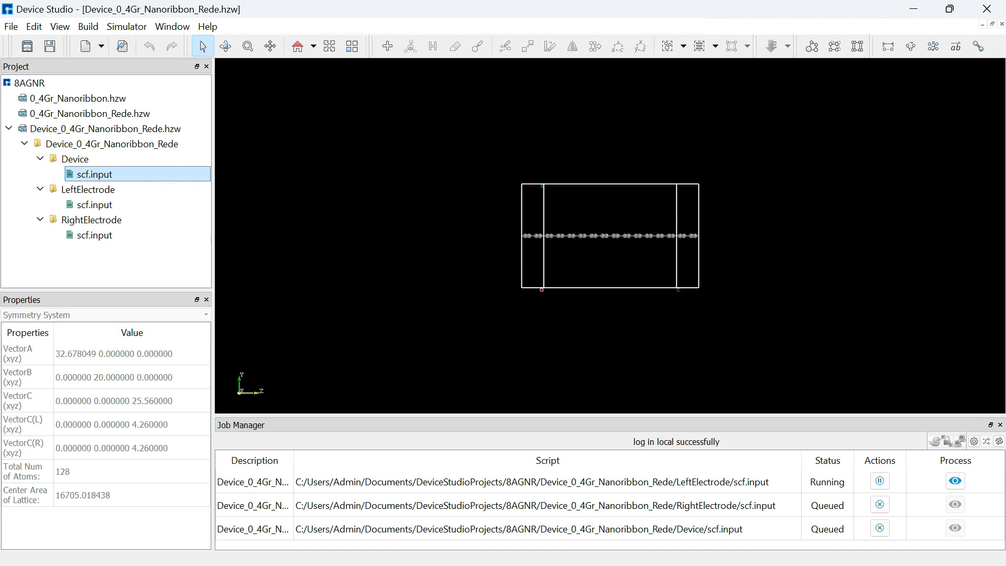
{"action": "left_click_drag", "start_coordinate": [610, 415], "coordinate": [609, 347]}
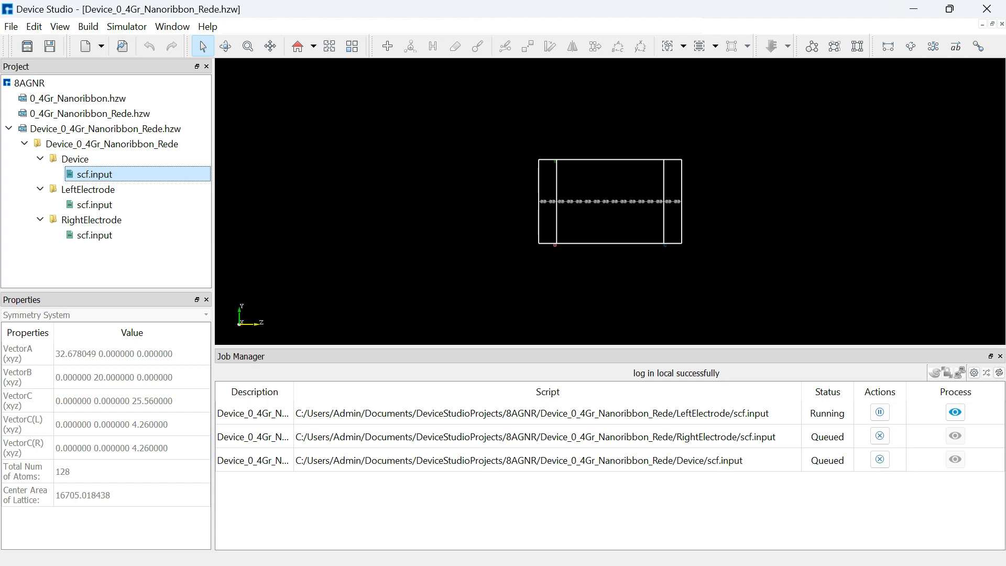
{"action": "left_click", "coordinate": [827, 413]}
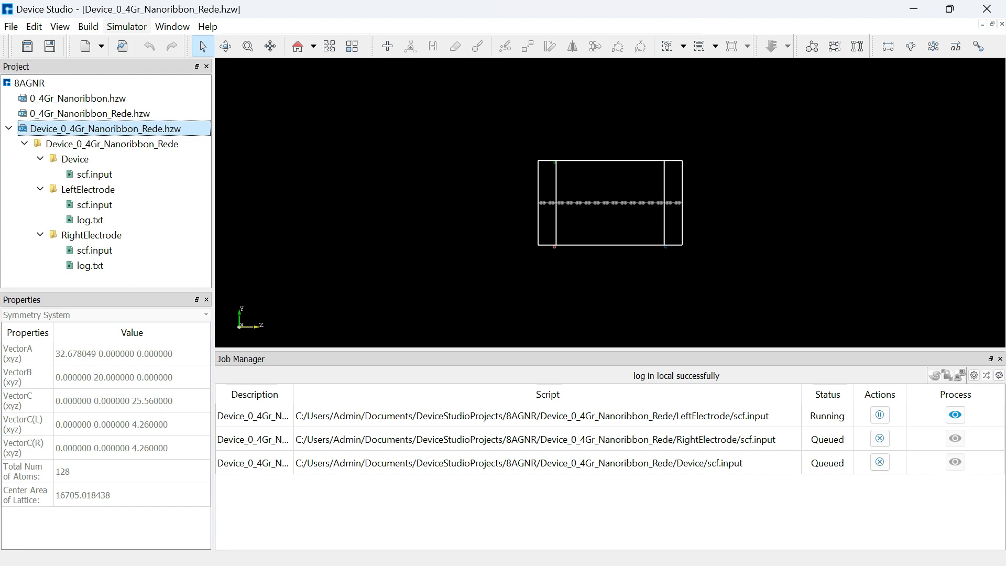
Open the Nanodcal Analysis dialog for the device and add Transmission and Seebeck calculations
{"action": "left_click", "coordinate": [126, 27]}
{"action": "mouse_move", "coordinate": [157, 44]}
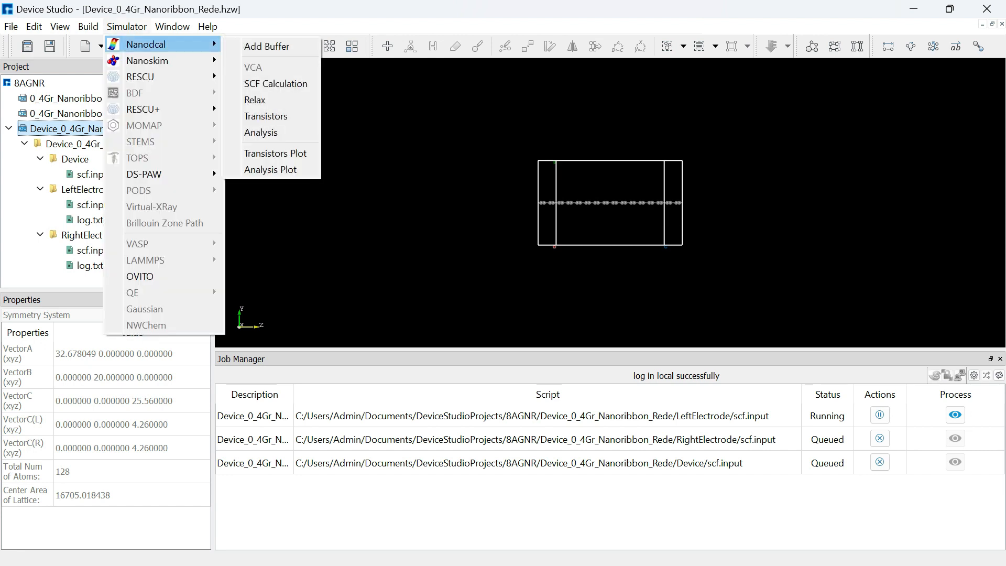
{"action": "left_click", "coordinate": [261, 132]}
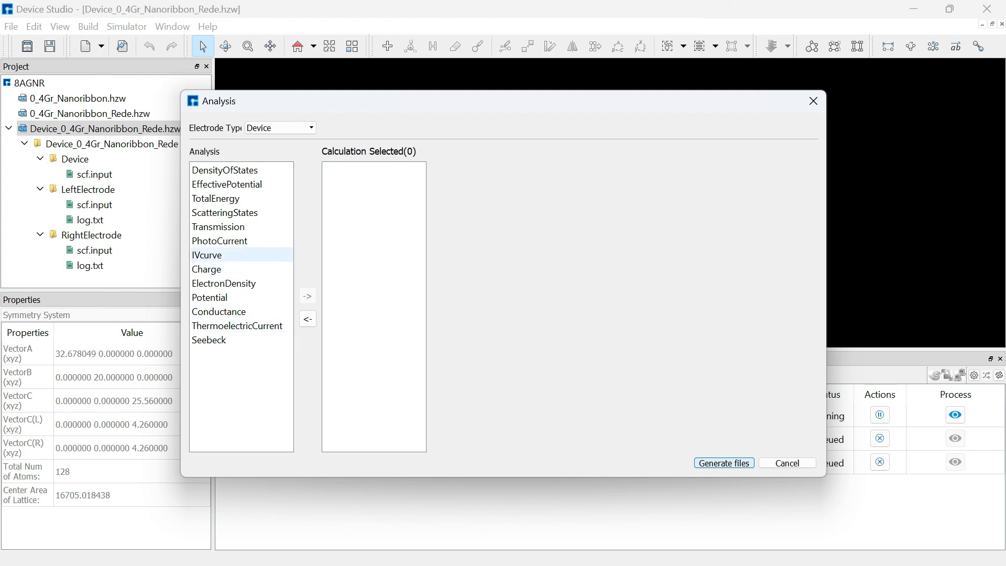
{"action": "left_click", "coordinate": [218, 226]}
{"action": "left_click", "coordinate": [308, 296]}
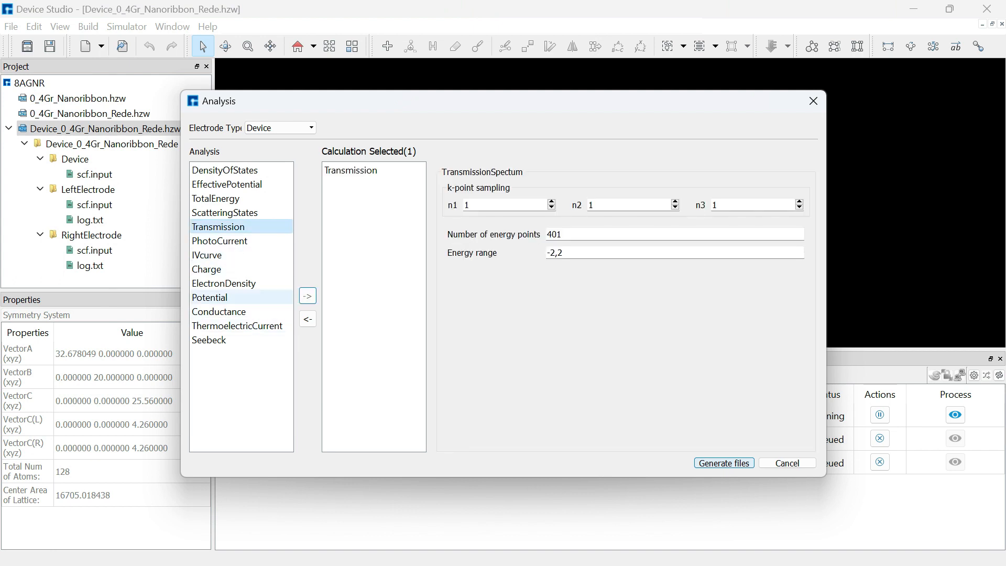
{"action": "left_click", "coordinate": [210, 339]}
{"action": "left_click", "coordinate": [307, 296]}
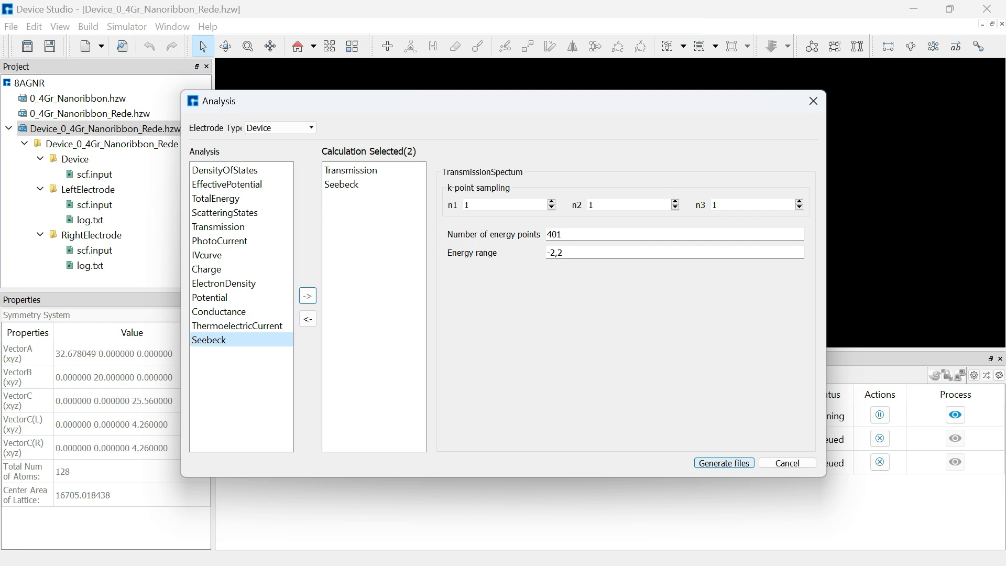
Review the transmission energy range and Seebeck interval settings, then generate the analysis input files
{"action": "left_click_drag", "start_coordinate": [567, 253], "coordinate": [544, 253]}
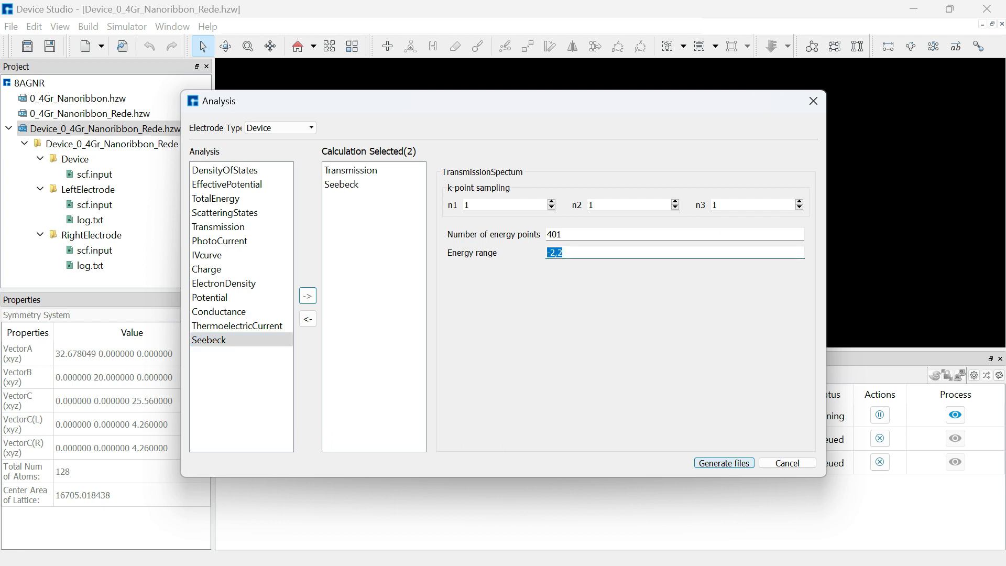
{"action": "left_click", "coordinate": [362, 184]}
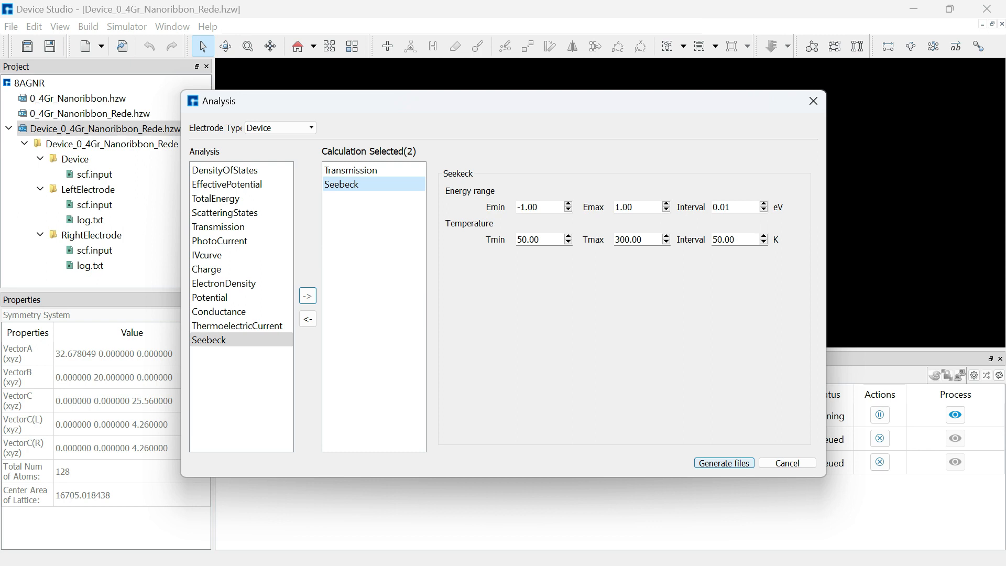
{"action": "left_click_drag", "start_coordinate": [733, 208], "coordinate": [711, 208]}
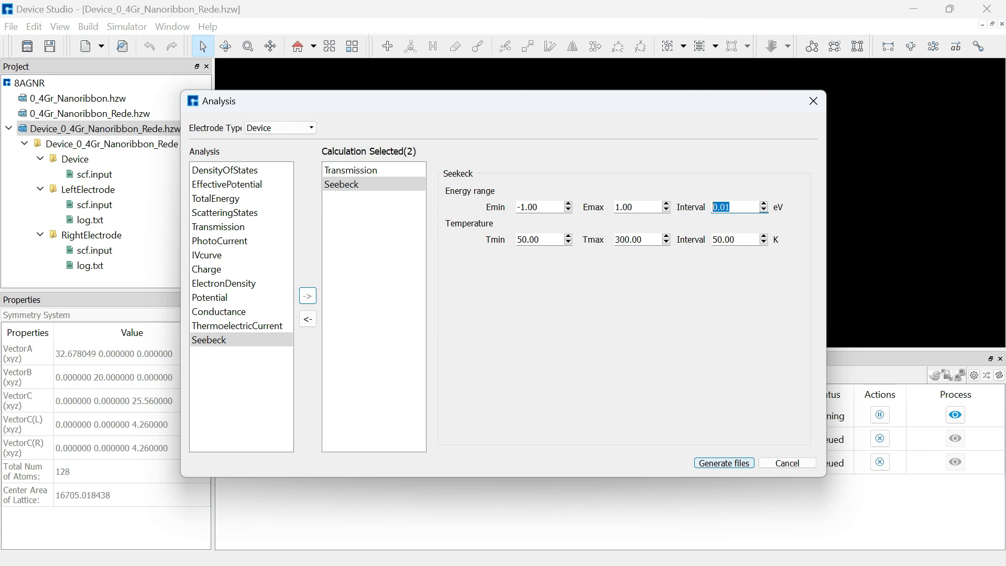
{"action": "left_click_drag", "start_coordinate": [736, 240], "coordinate": [711, 240]}
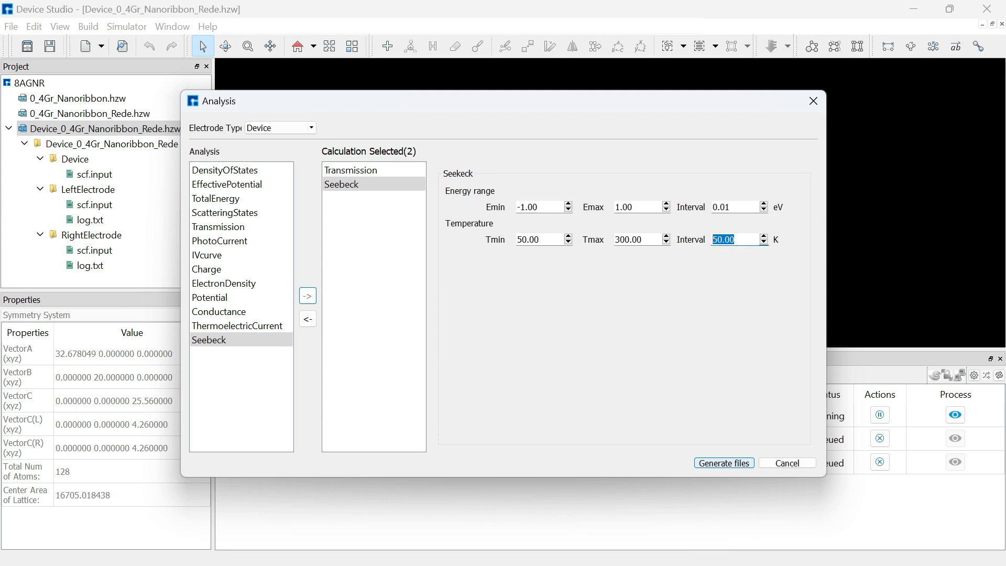
{"action": "left_click", "coordinate": [724, 463]}
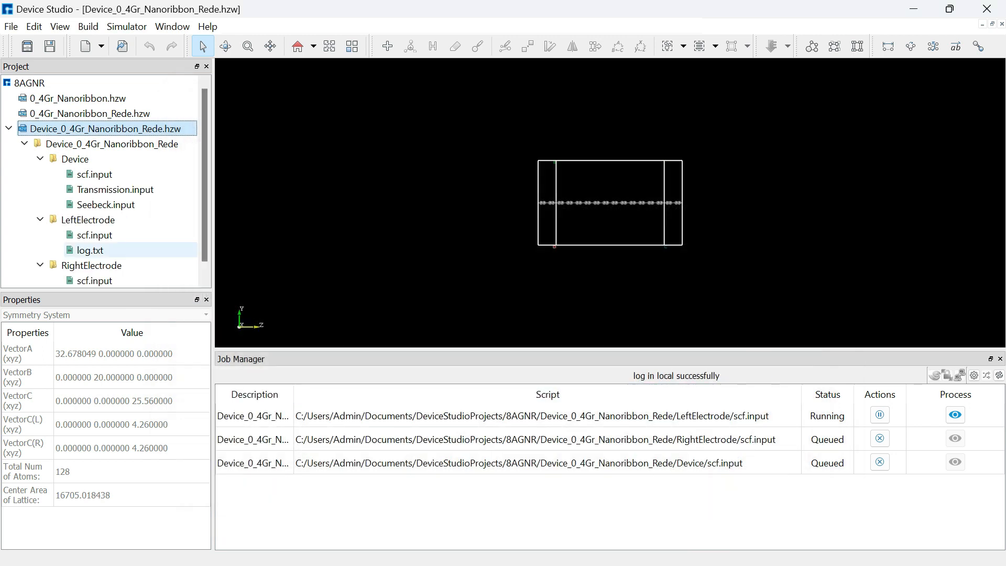
Open the device's Transmission.input file and review its contents
{"action": "left_click", "coordinate": [116, 189]}
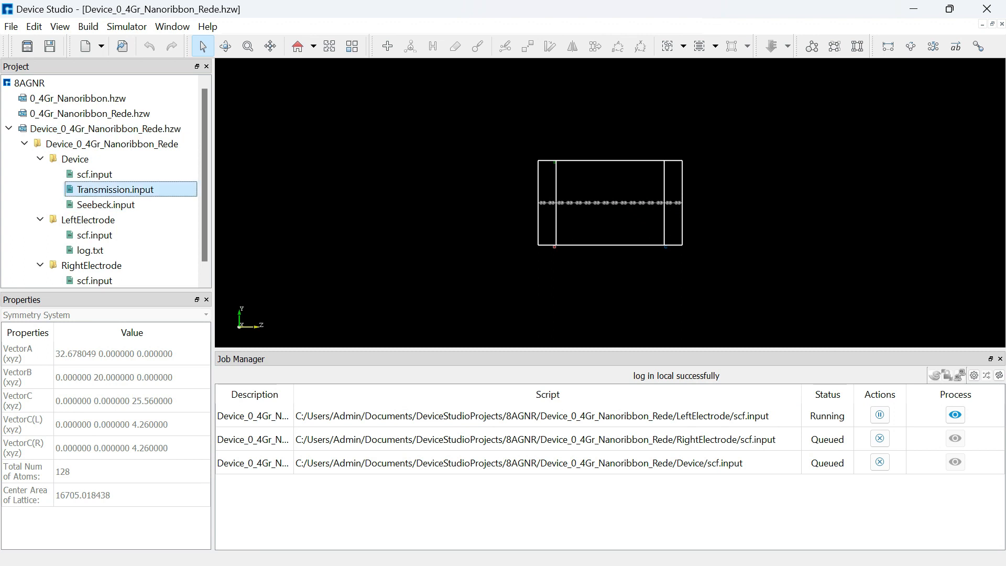
{"action": "right_click", "coordinate": [115, 190]}
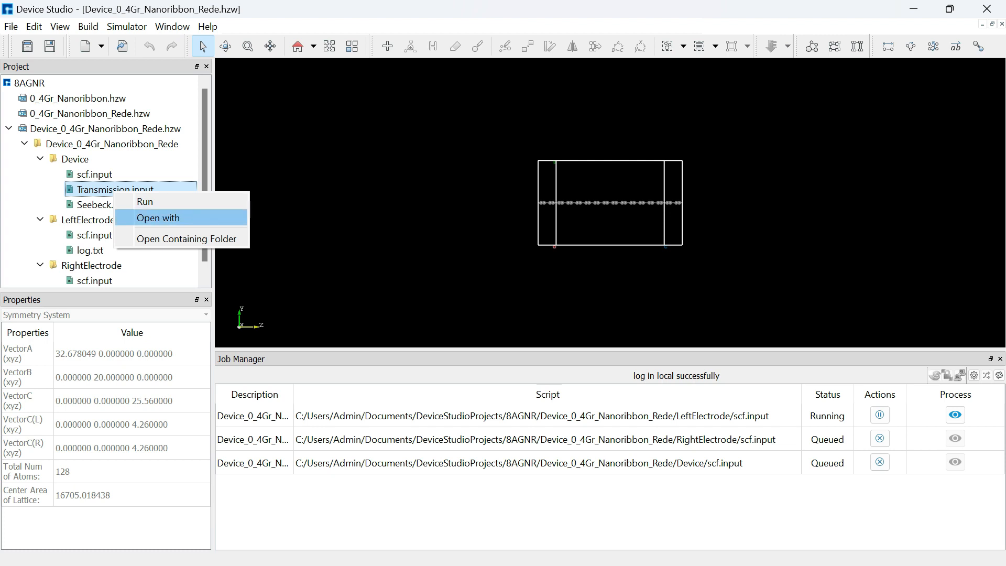
{"action": "left_click", "coordinate": [157, 218]}
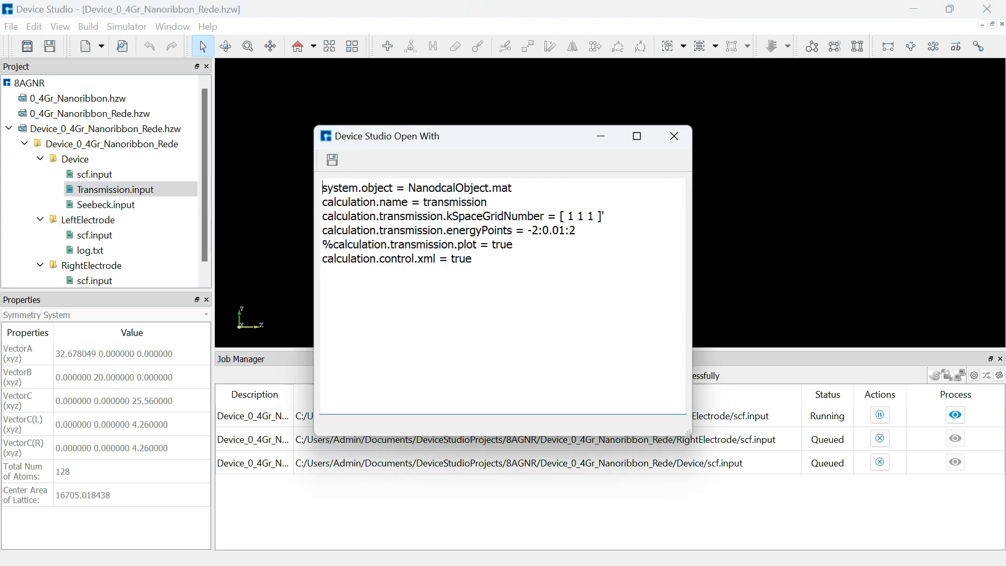
{"action": "left_click_drag", "start_coordinate": [474, 262], "coordinate": [323, 188]}
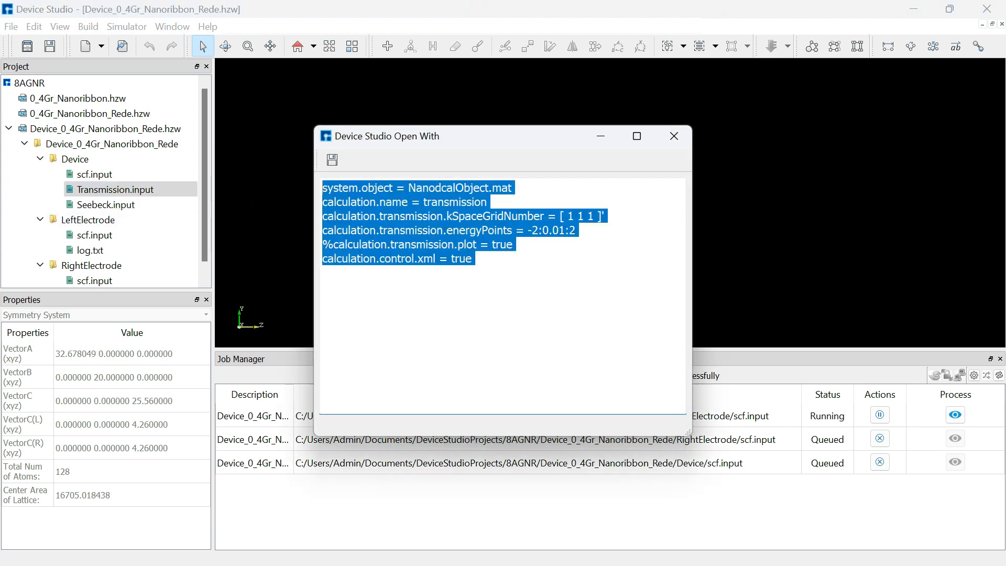
{"action": "left_click", "coordinate": [322, 272]}
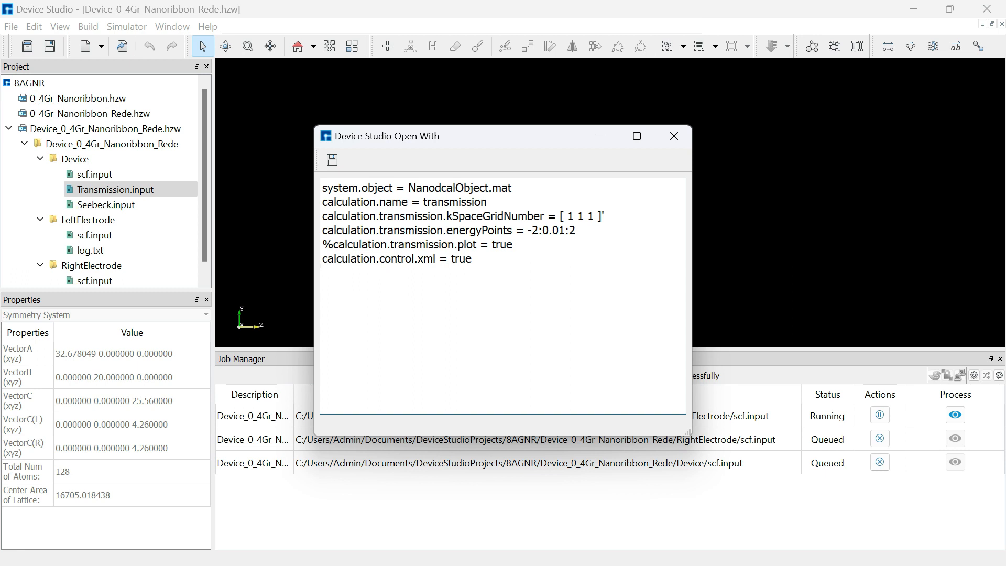
{"action": "left_click", "coordinate": [674, 136]}
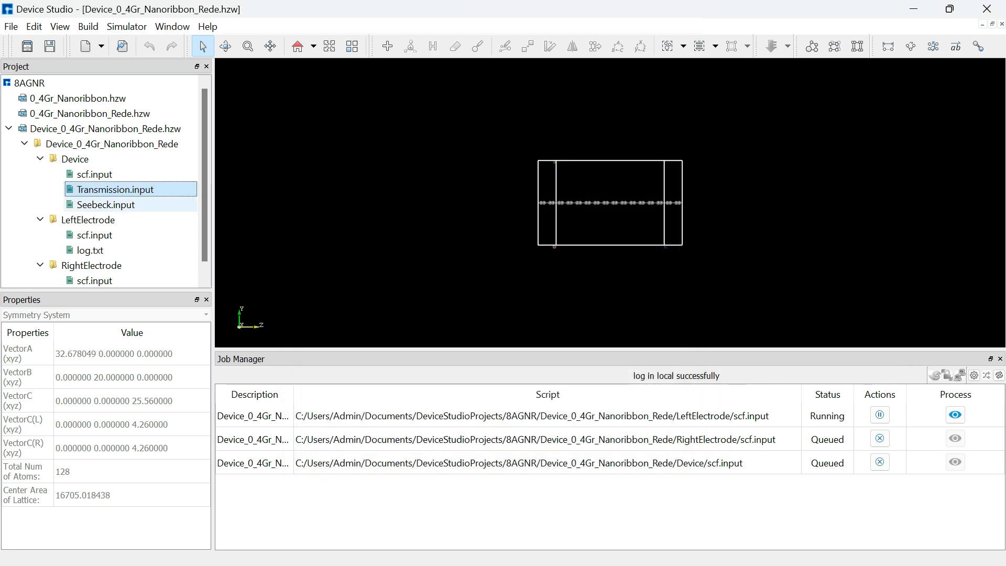
Open the device's Seebeck.input file and review its contents
{"action": "right_click", "coordinate": [149, 204]}
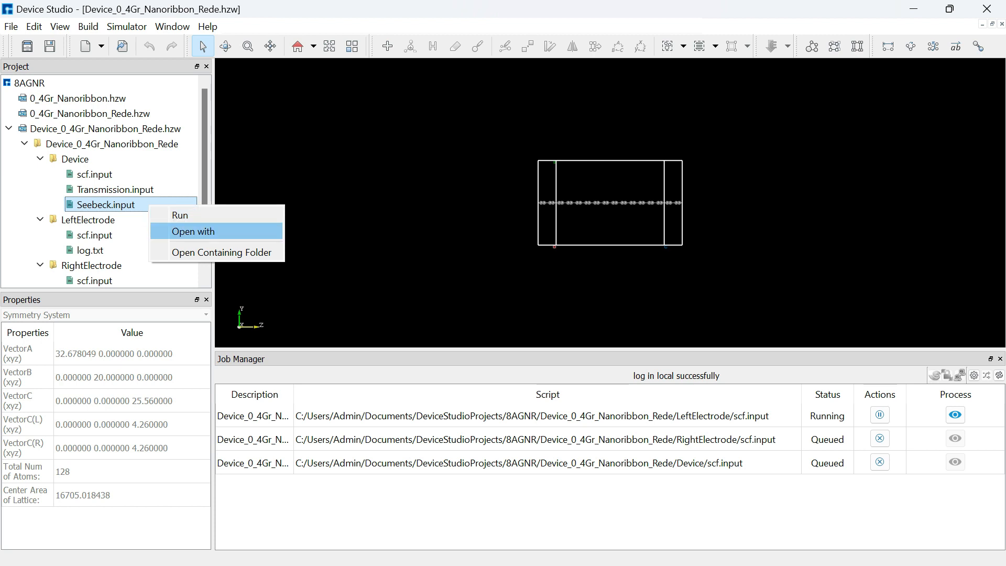
{"action": "left_click", "coordinate": [193, 231]}
{"action": "scroll", "coordinate": [503, 296], "scroll_direction": "up", "scroll_amount": 5}
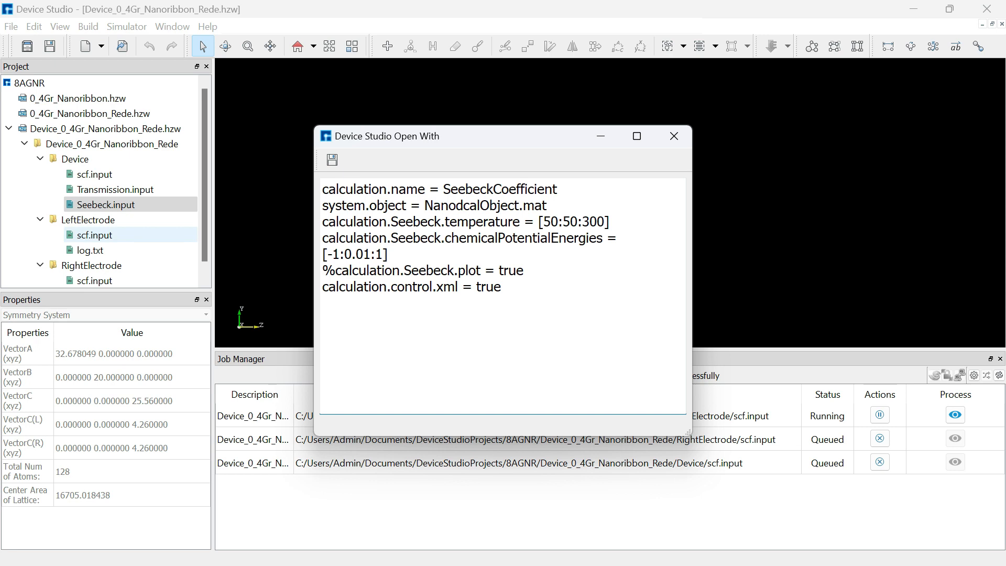
{"action": "left_click", "coordinate": [674, 136]}
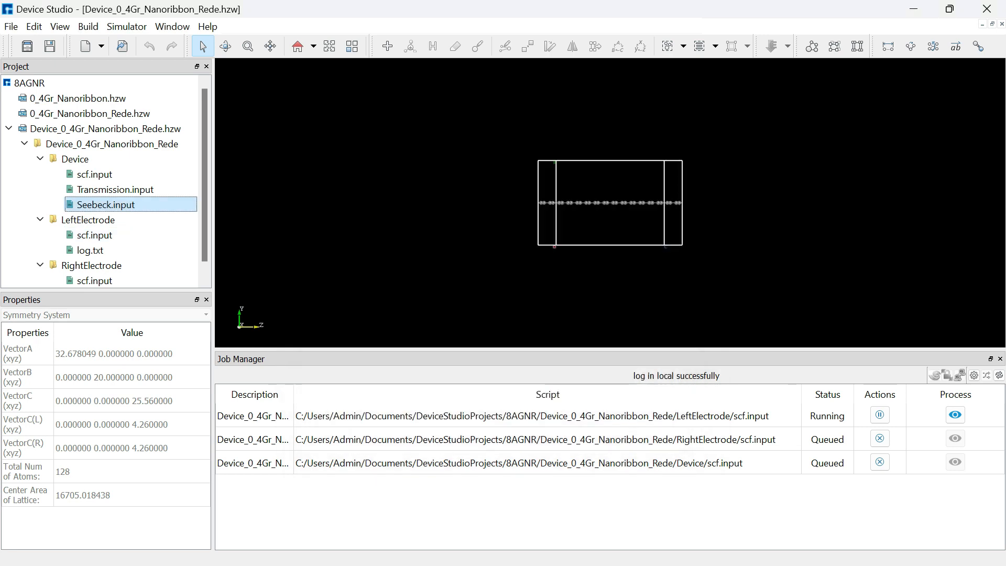
Run the Transmission.input calculation on the local computer using 1 of 8 cores
{"action": "right_click", "coordinate": [126, 190]}
{"action": "right_click", "coordinate": [140, 193]}
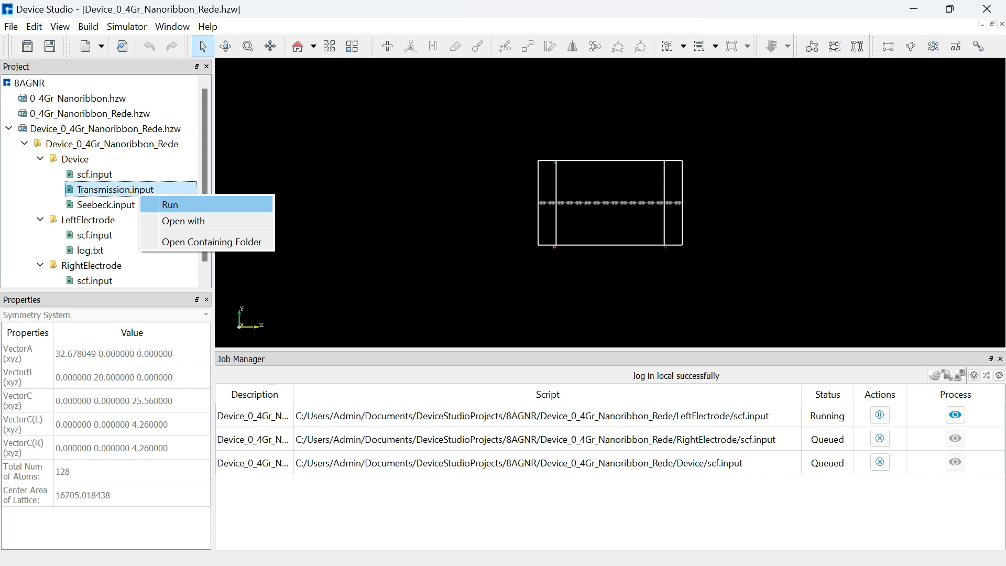
{"action": "key", "text": "Return"}
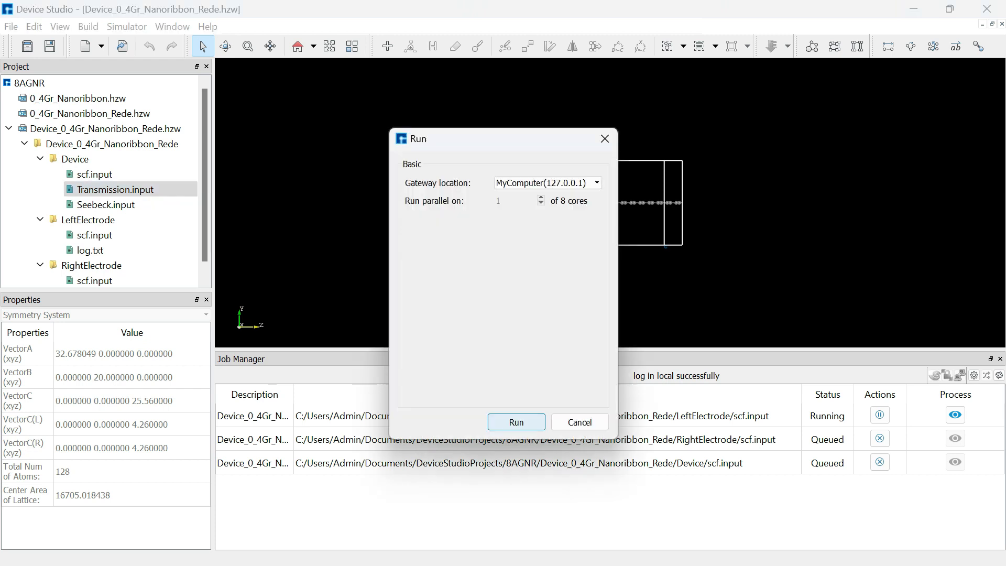
{"action": "key", "text": "Return"}
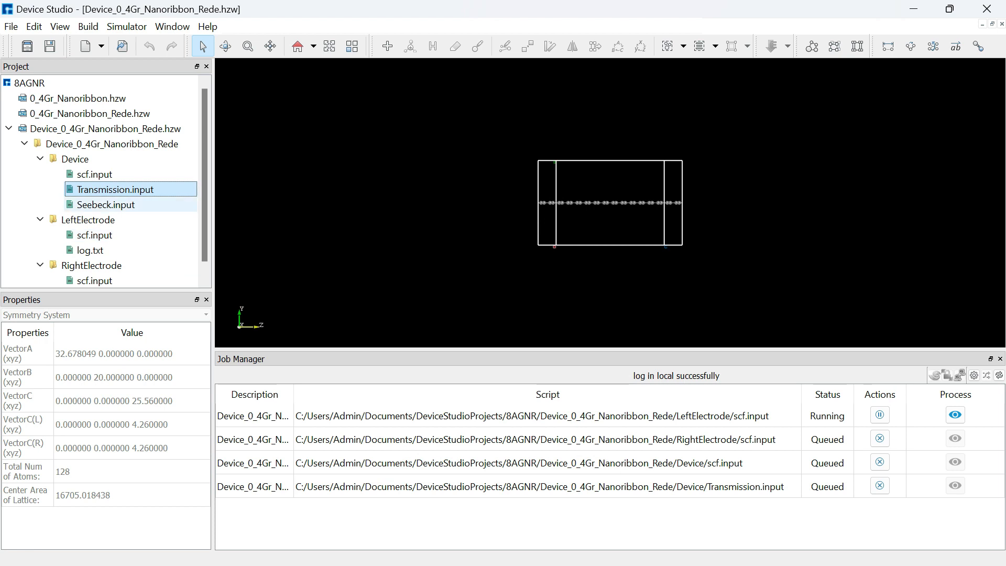
Run the Seebeck.input calculation on the local computer as well
{"action": "left_click", "coordinate": [105, 204]}
{"action": "right_click", "coordinate": [120, 202]}
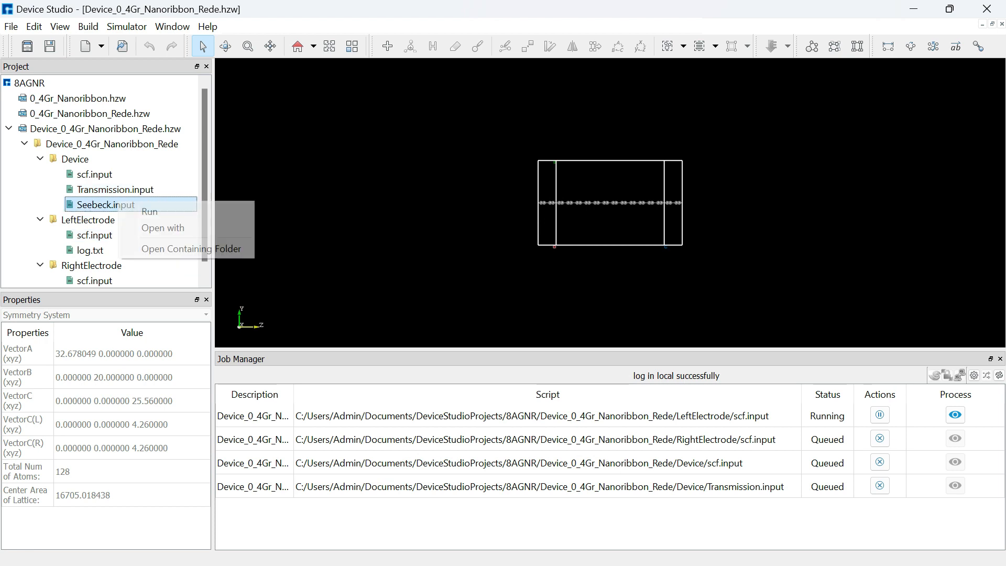
{"action": "left_click", "coordinate": [149, 211]}
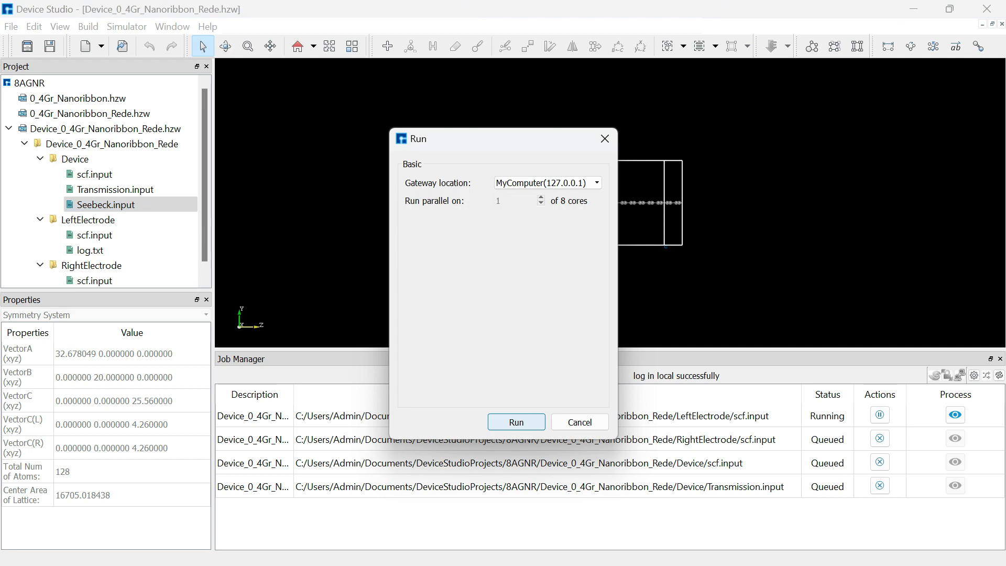
{"action": "key", "text": "Return"}
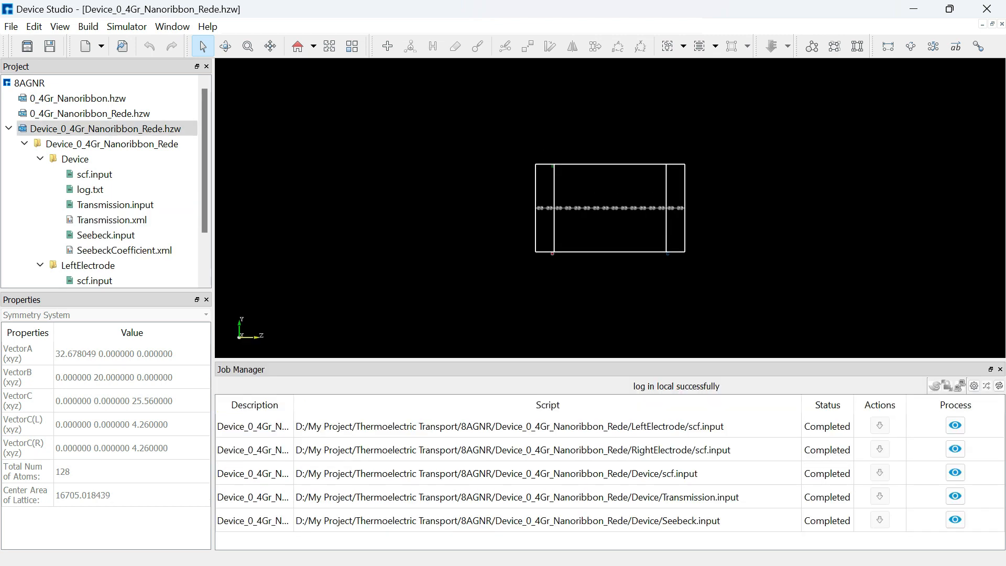
Open the transmission spectrum plot from Transmission.xml, enlarge it to examine, then close it
{"action": "scroll", "coordinate": [121, 173], "scroll_direction": "down", "scroll_amount": 2}
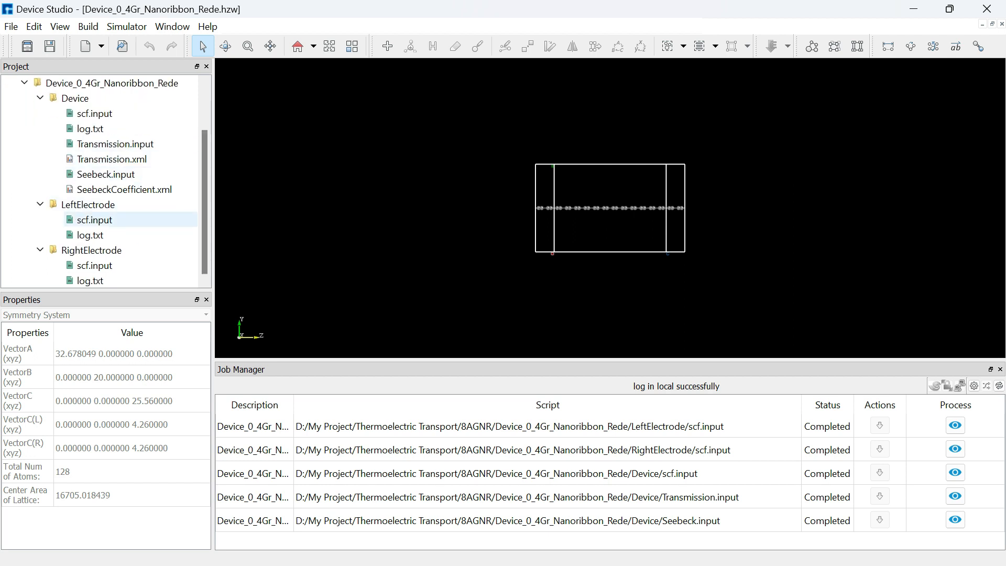
{"action": "scroll", "coordinate": [120, 204], "scroll_direction": "up", "scroll_amount": 2}
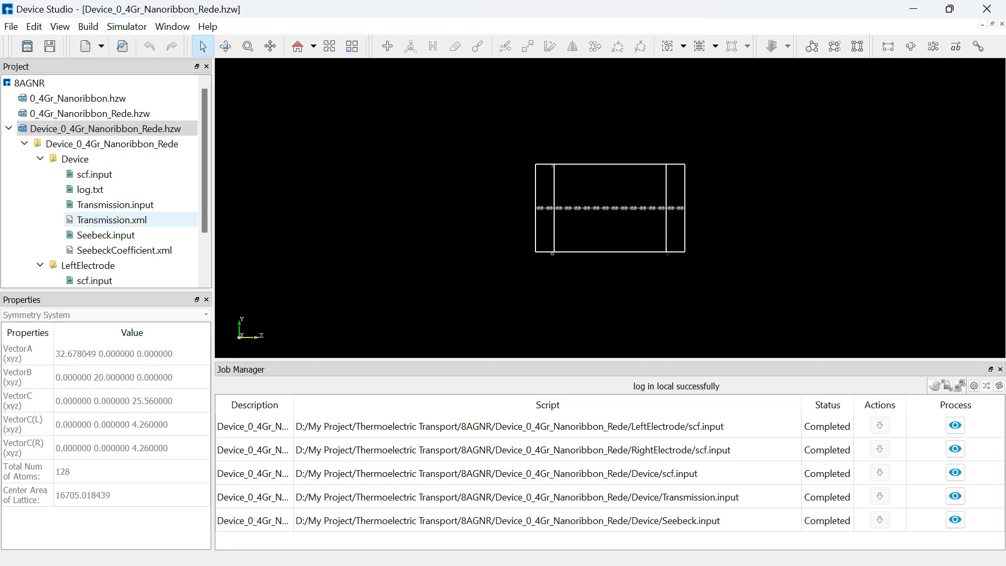
{"action": "left_click", "coordinate": [112, 220]}
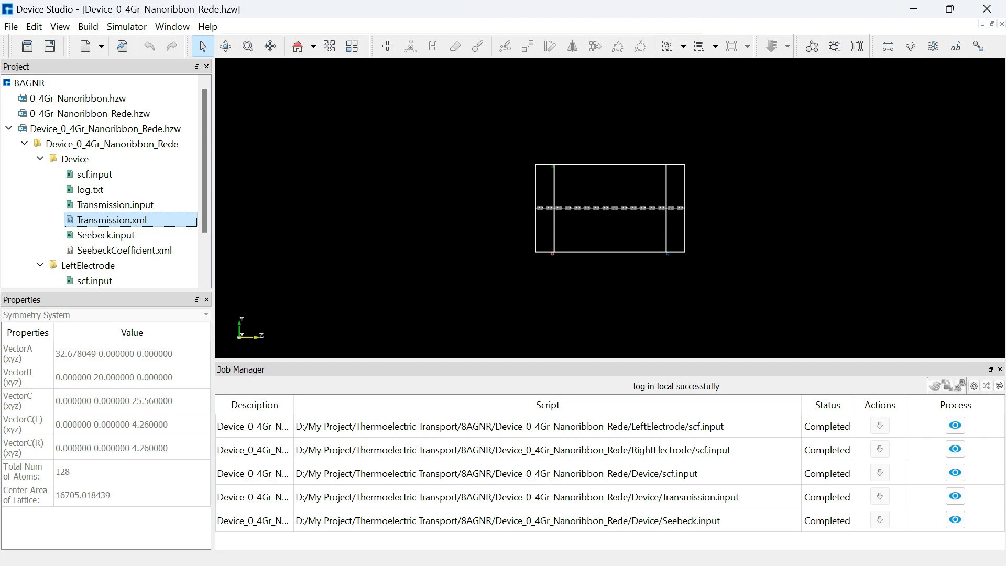
{"action": "right_click", "coordinate": [133, 222]}
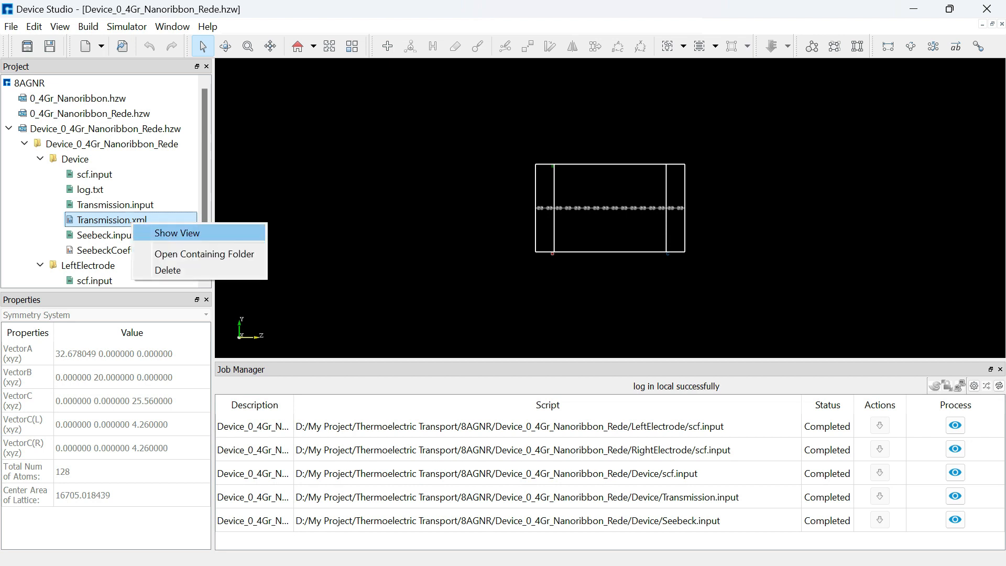
{"action": "left_click", "coordinate": [177, 232]}
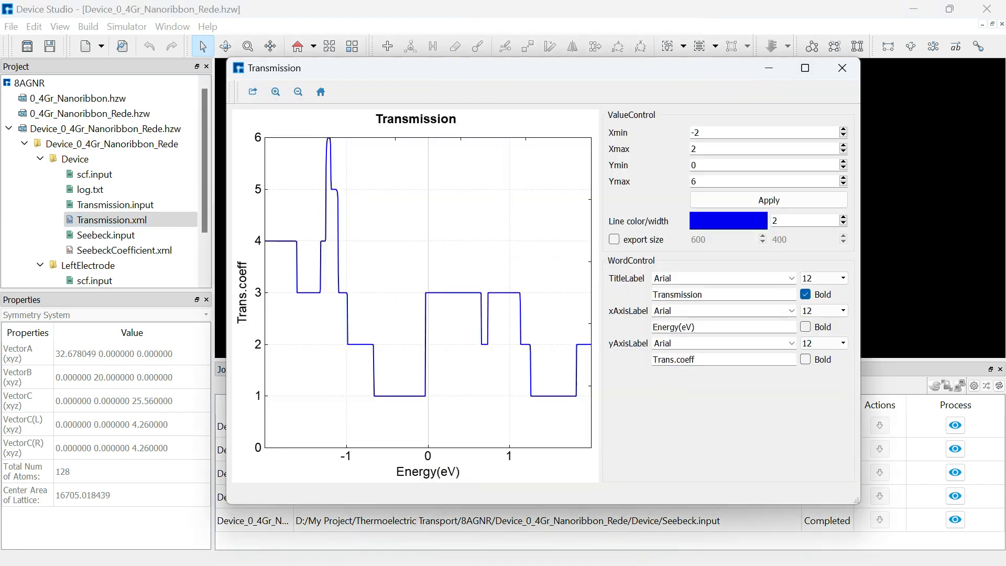
{"action": "left_click", "coordinate": [804, 68]}
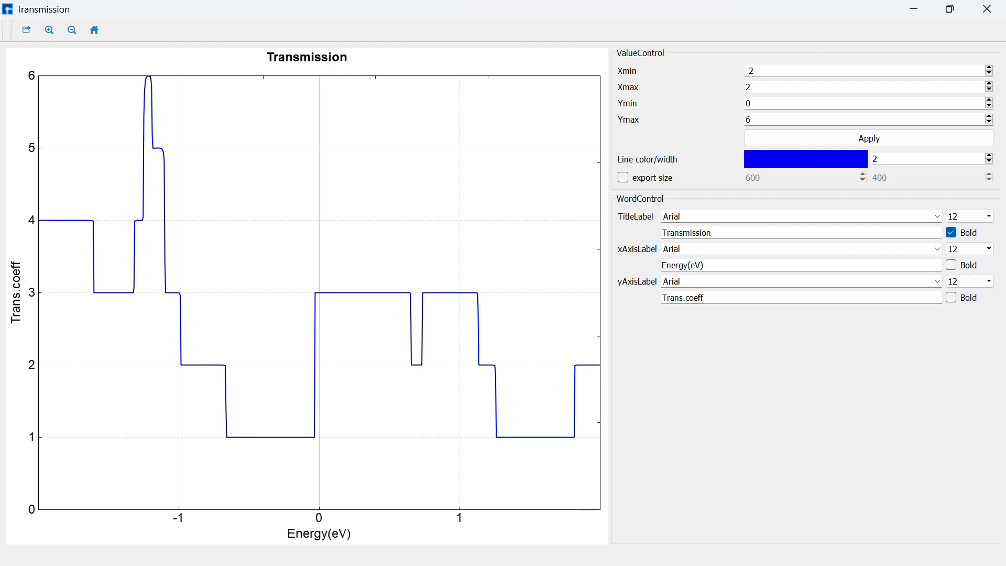
{"action": "left_click", "coordinate": [986, 9]}
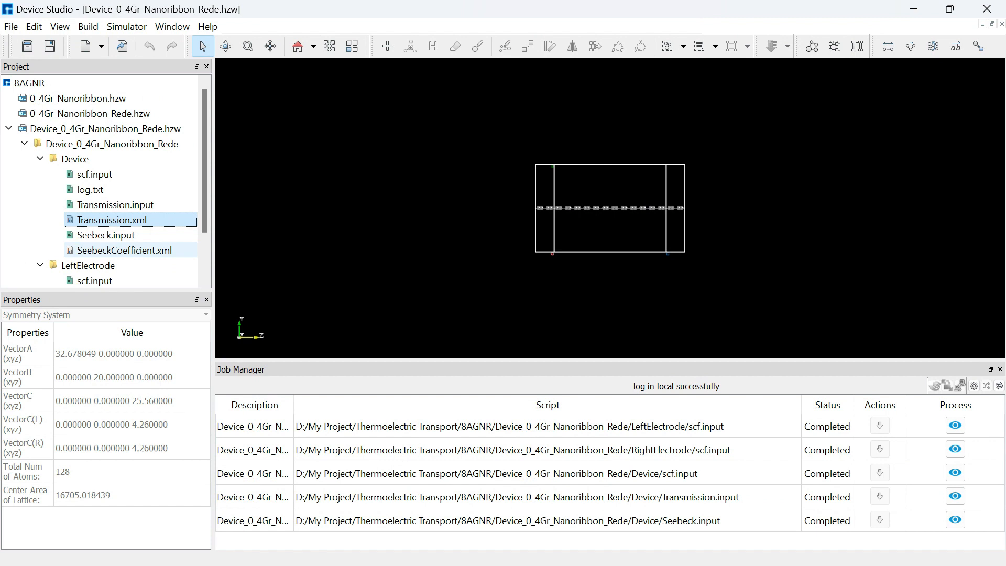
Open the Seebeck coefficient plot from SeebeckCoefficient.xml and plot it against chemical potential energy
{"action": "right_click", "coordinate": [115, 250]}
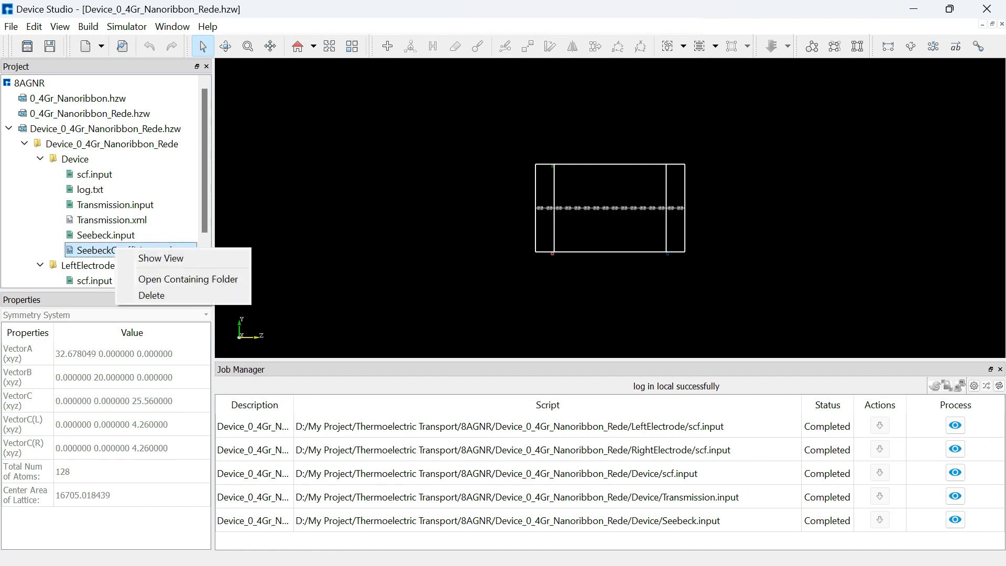
{"action": "left_click", "coordinate": [161, 258]}
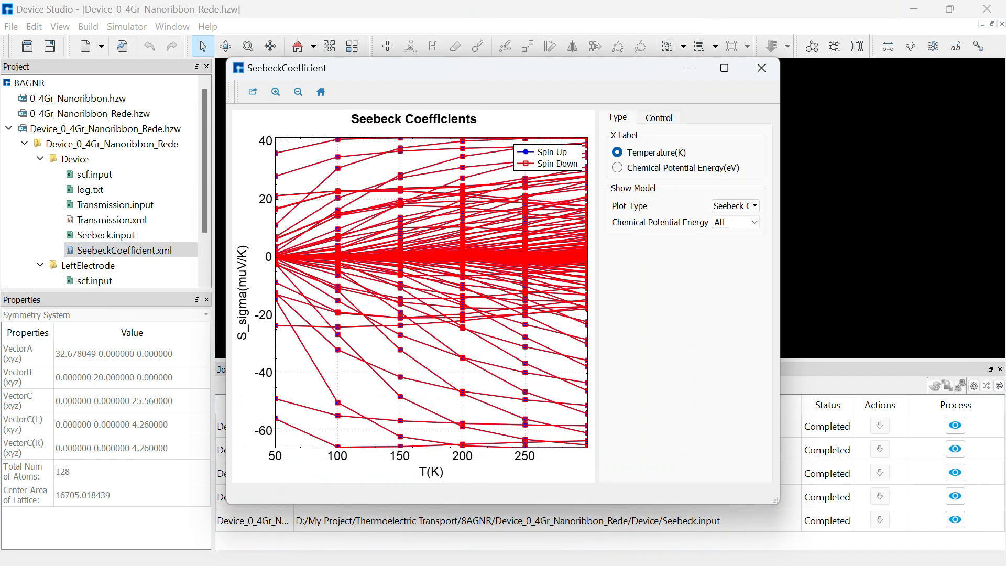
{"action": "left_click", "coordinate": [724, 68]}
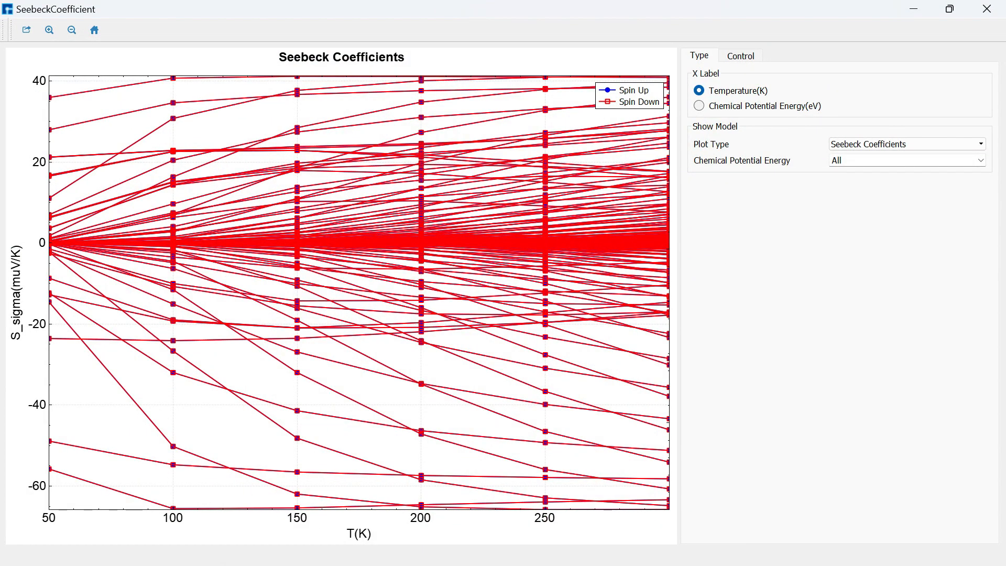
{"action": "left_click", "coordinate": [699, 106]}
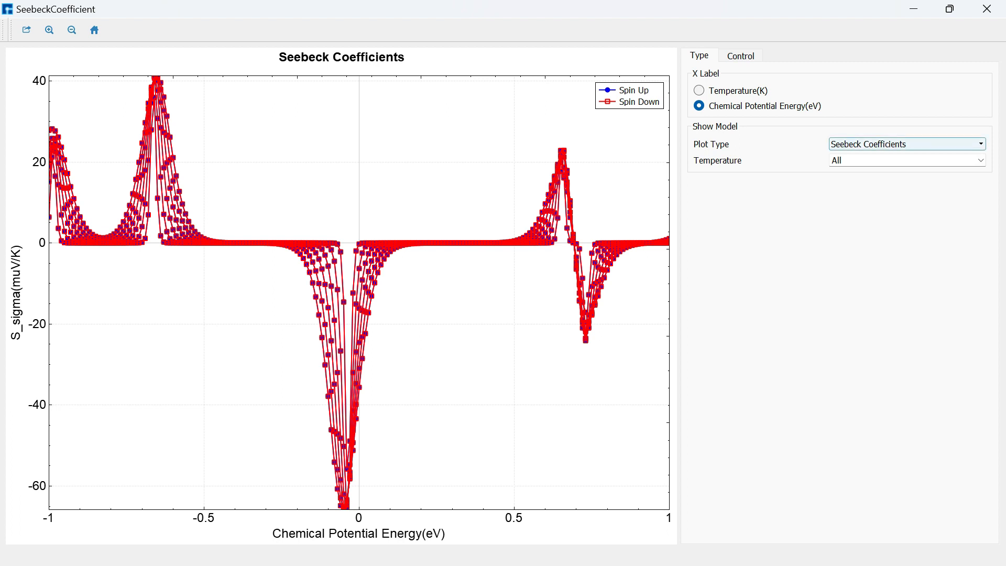
Switch the plot type to Seebeck Spin and Charge Coefficients, then close the plot window
{"action": "left_click", "coordinate": [907, 144]}
{"action": "key", "text": "Down"}
{"action": "key", "text": "Return"}
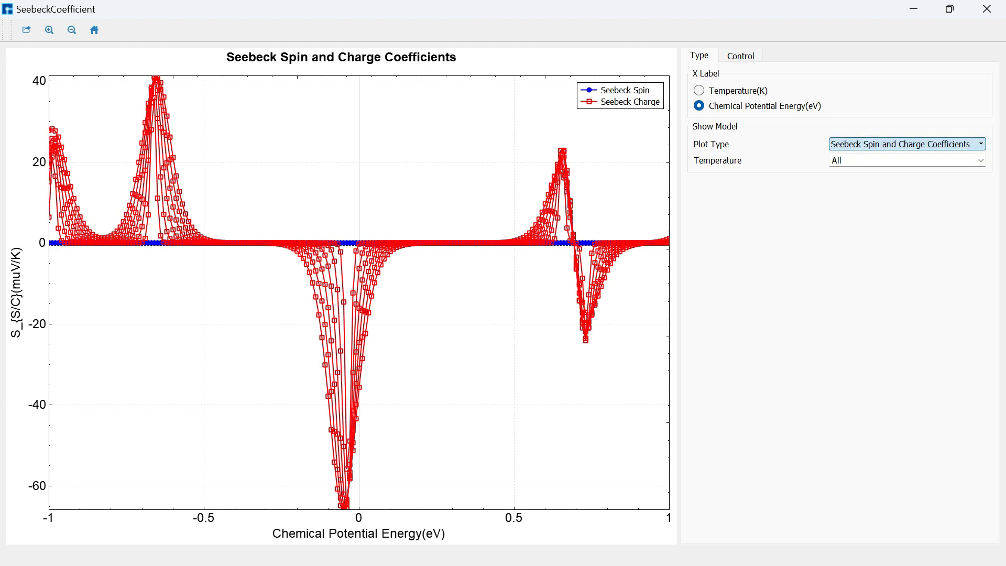
{"action": "left_click", "coordinate": [986, 8]}
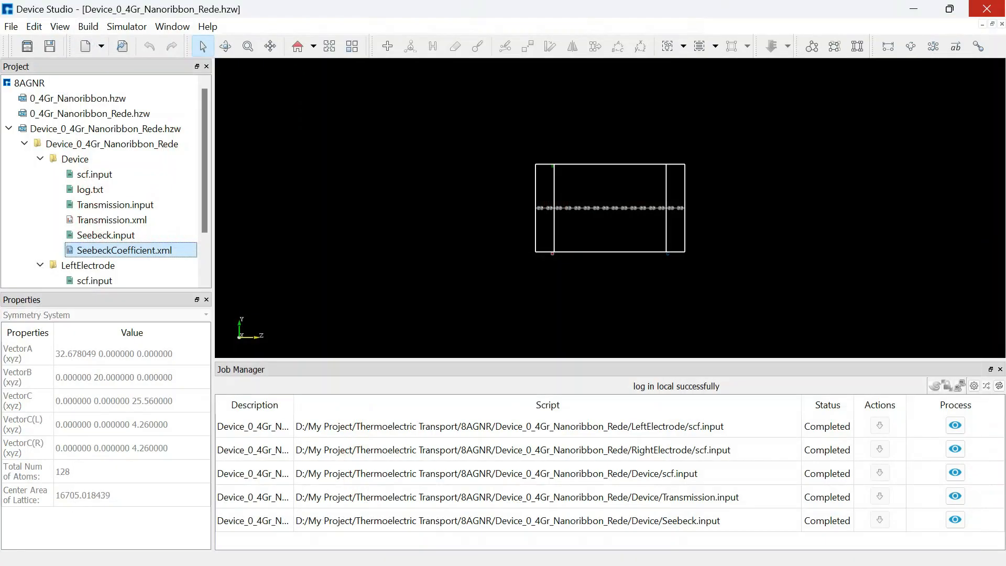